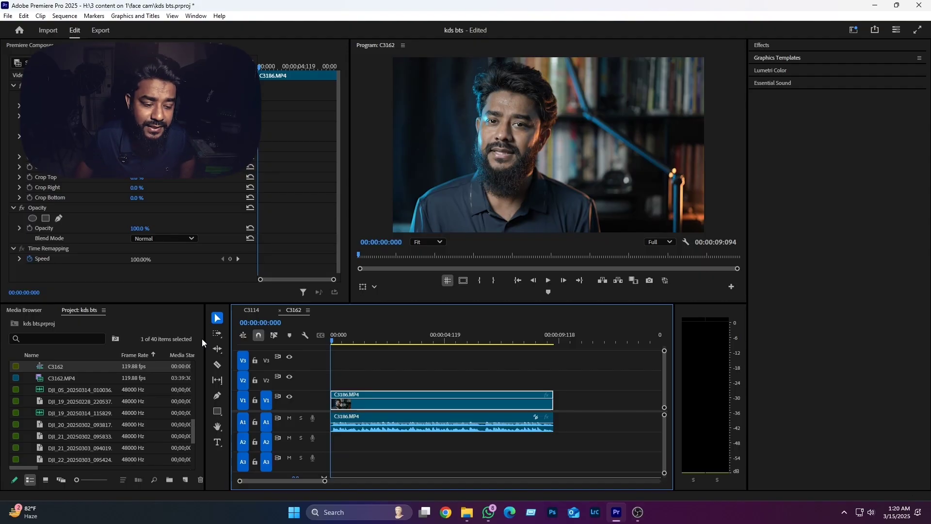
Step: Play the C3162 sequence through once and return the playhead to its start
key(space)
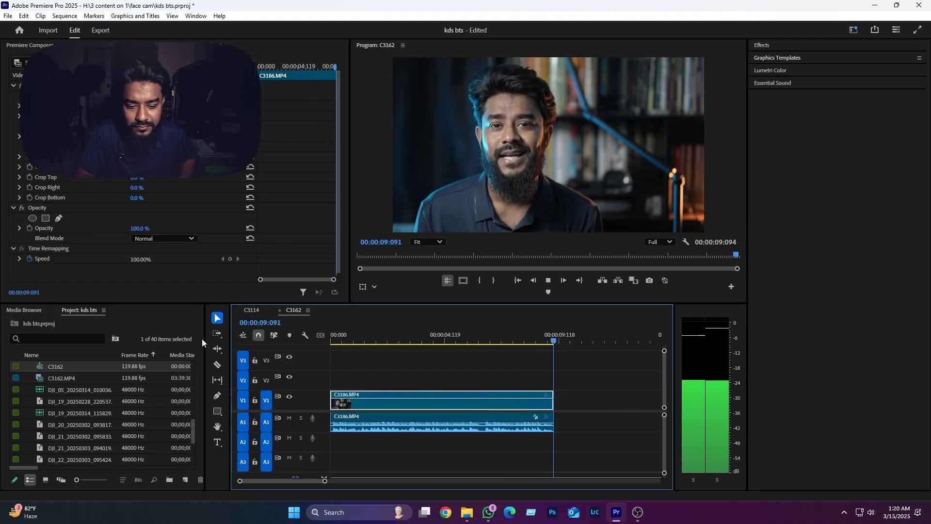
key(Home)
key(space)
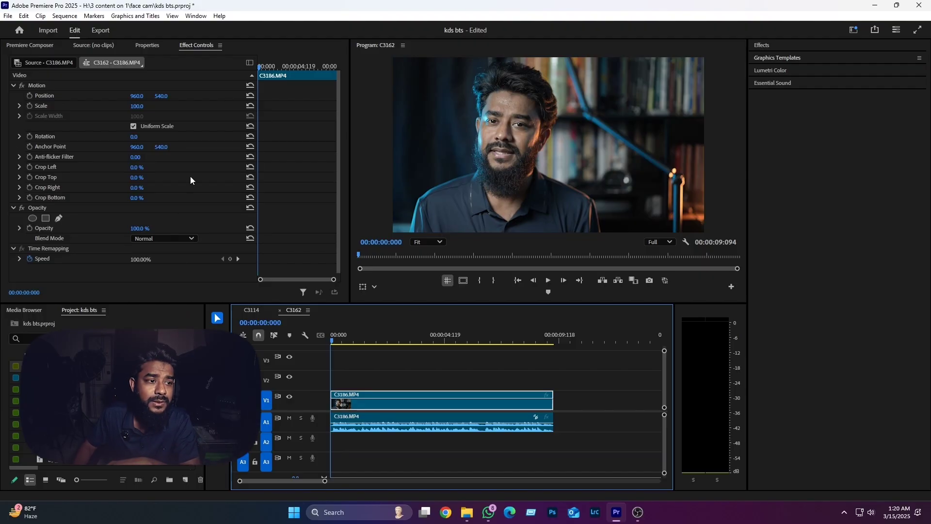
Step: Open the Lumetri Color controls for the C3186.MP4 clip
click(196, 16)
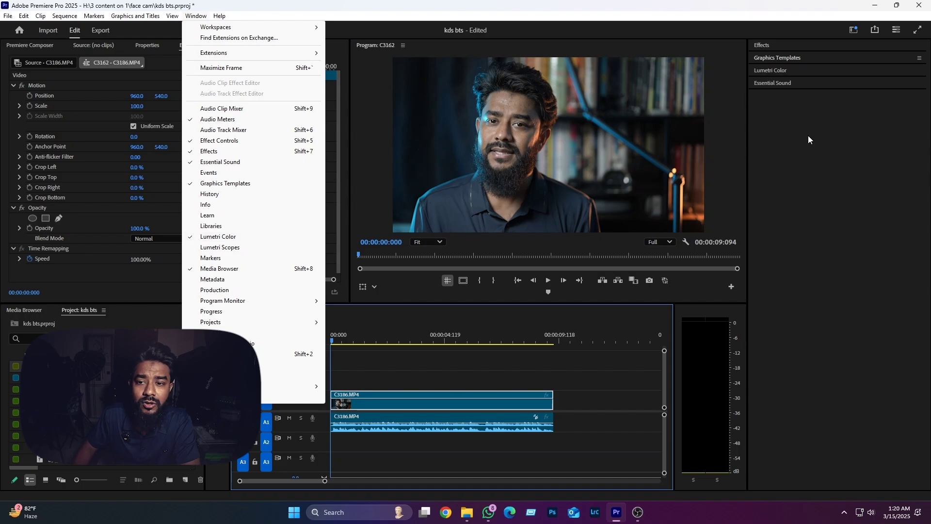
click(775, 82)
click(770, 70)
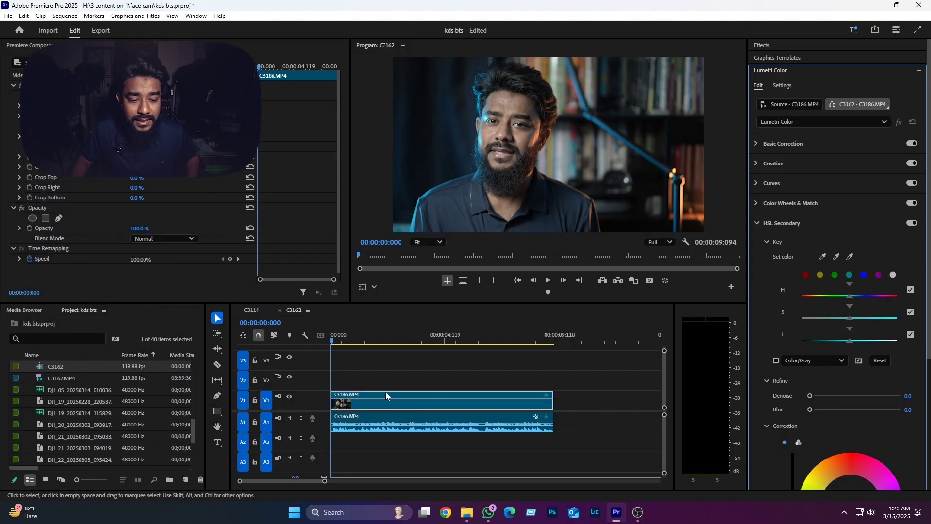
Step: Mute audio track A1 and play the sequence from the start, stopping at 00:00:02:076
scroll(368, 404, up, 1)
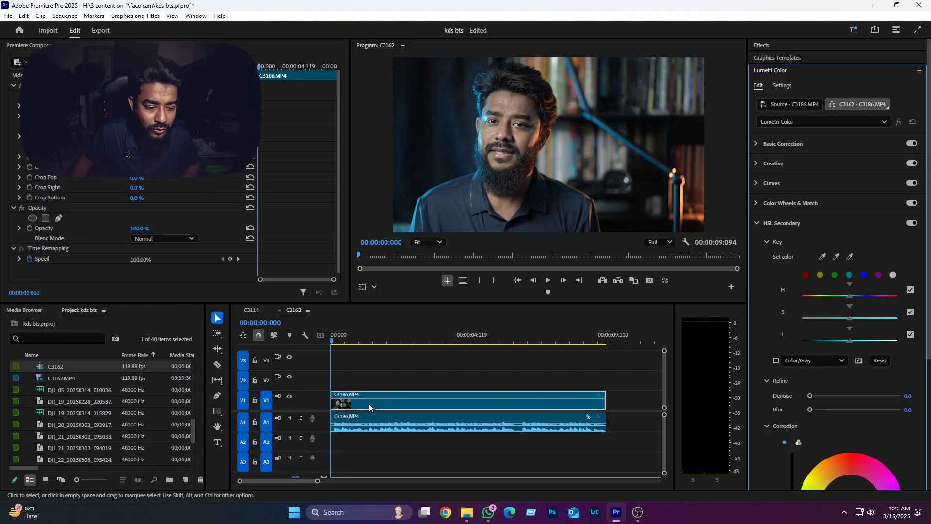
click(334, 341)
click(331, 339)
click(289, 417)
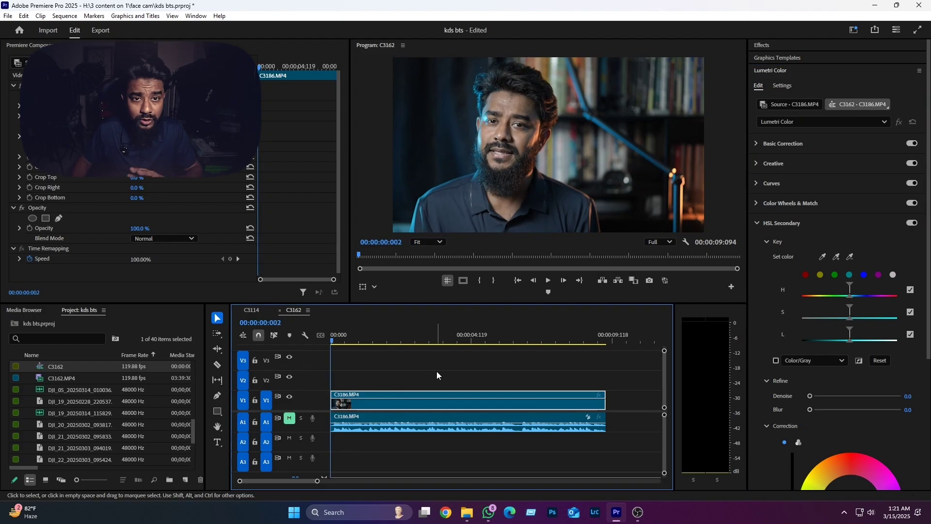
key(space)
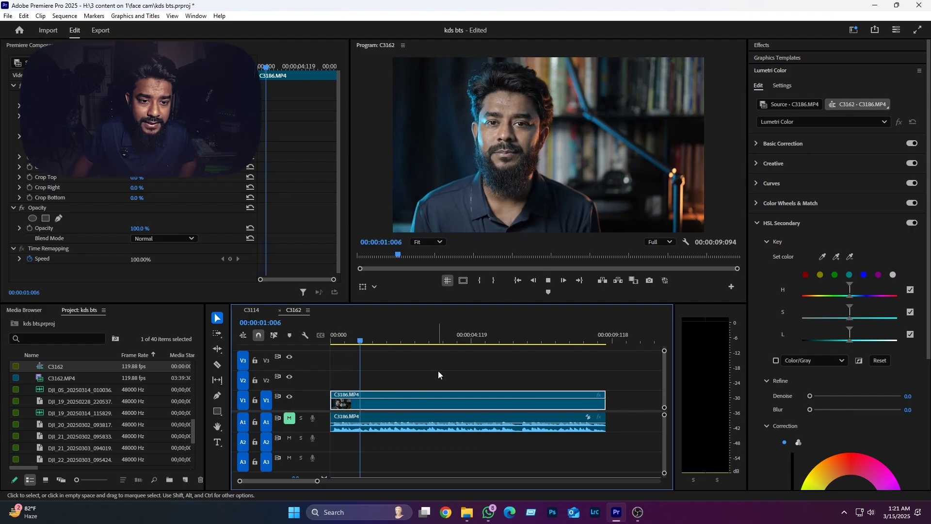
key(space)
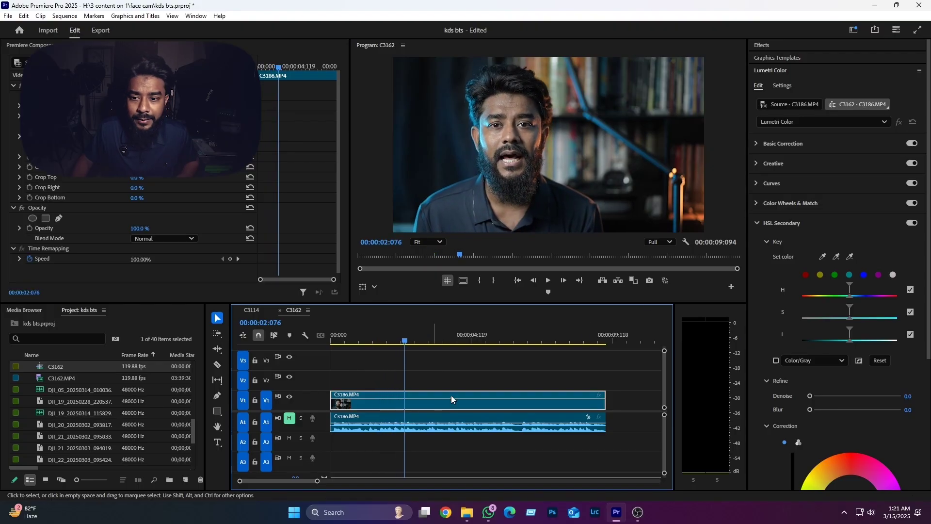
Step: Collapse HSL Secondary, expand Basic Correction in a widened Lumetri Color area, and raise Exposure to 0.4
click(757, 223)
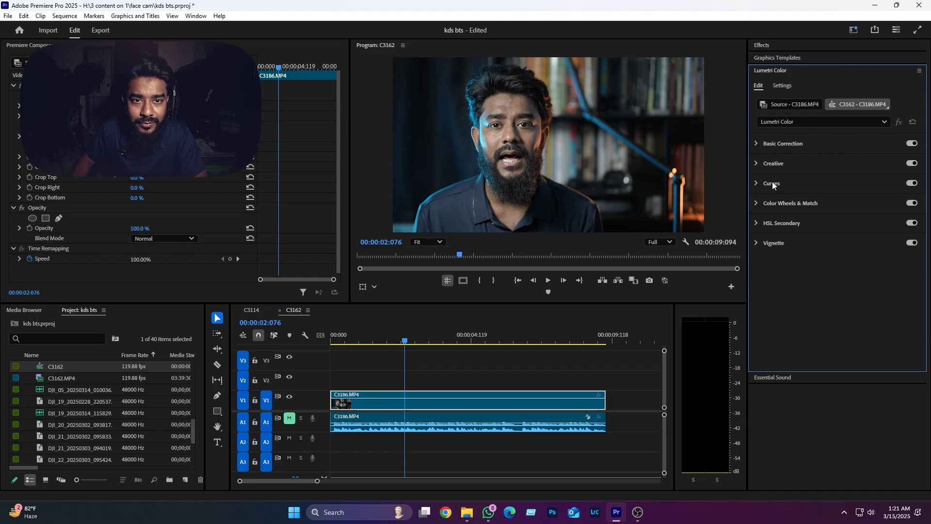
click(756, 143)
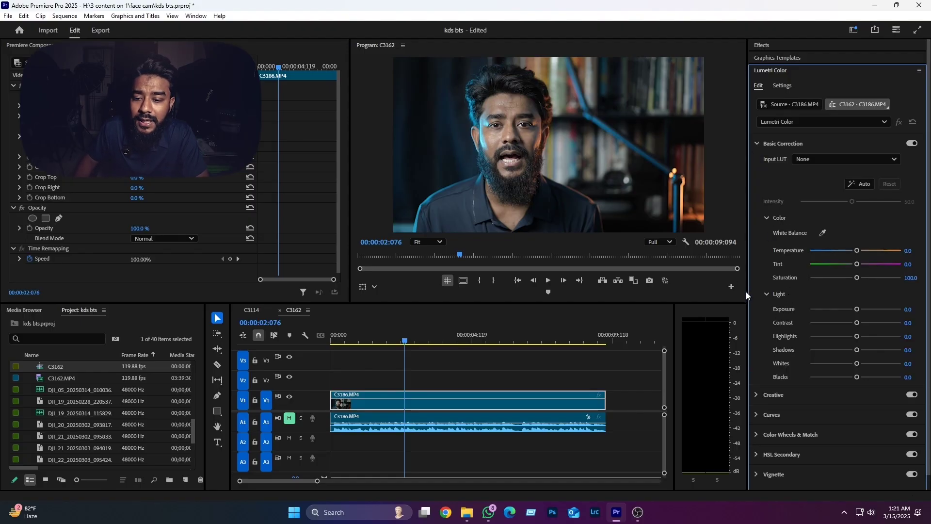
drag(747, 291, 727, 290)
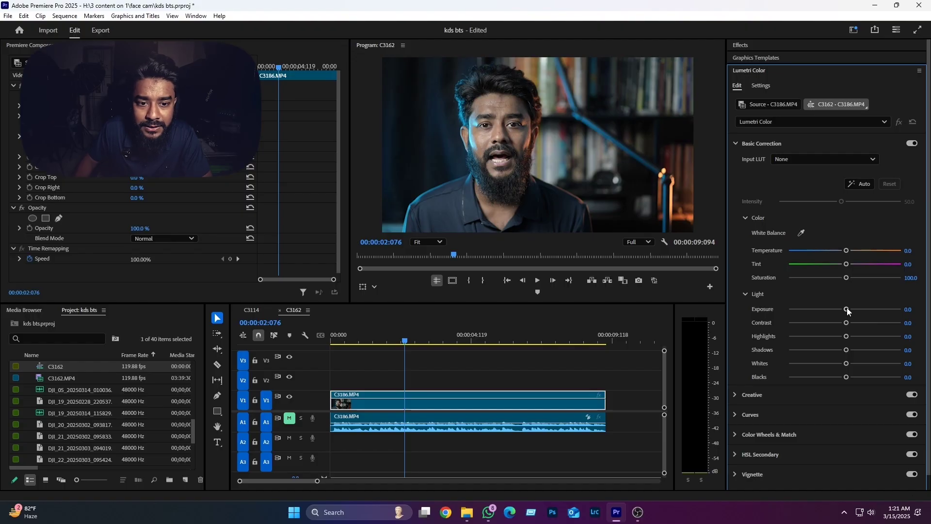
drag(847, 309, 850, 310)
Step: Enlarge the Program monitor by shrinking the timeline and Effect Controls areas
drag(370, 304, 354, 374)
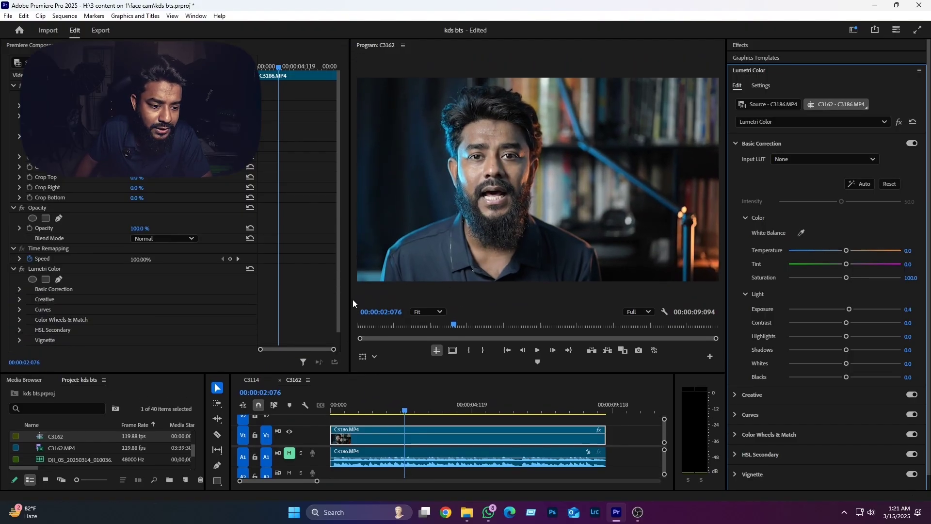
drag(351, 299, 253, 299)
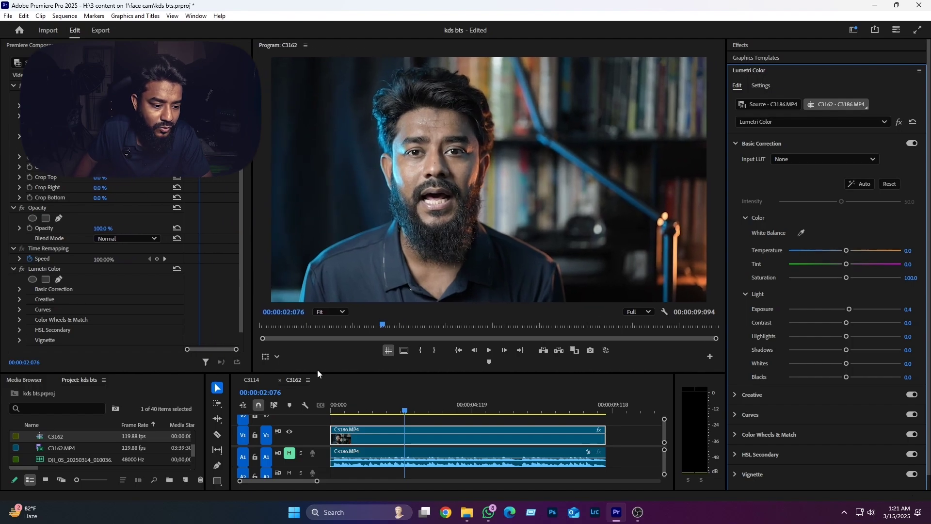
drag(318, 373, 317, 391)
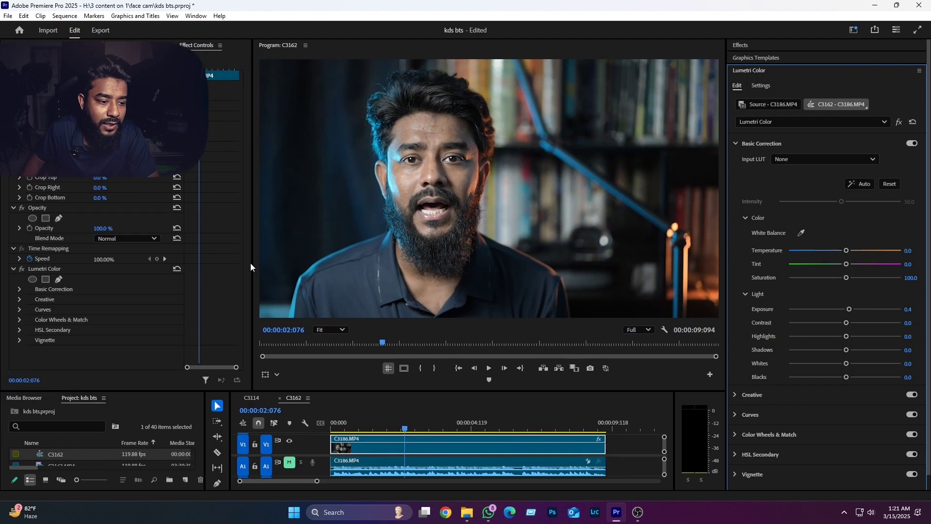
drag(251, 266, 207, 258)
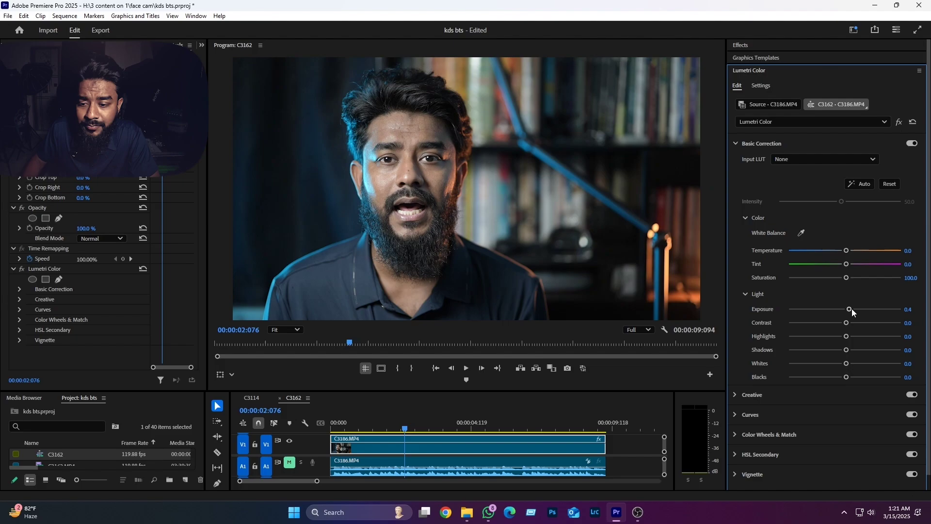
Step: Set the clip's Exposure to 0.6 and Contrast to -4.7 in Basic Correction
drag(850, 310, 854, 310)
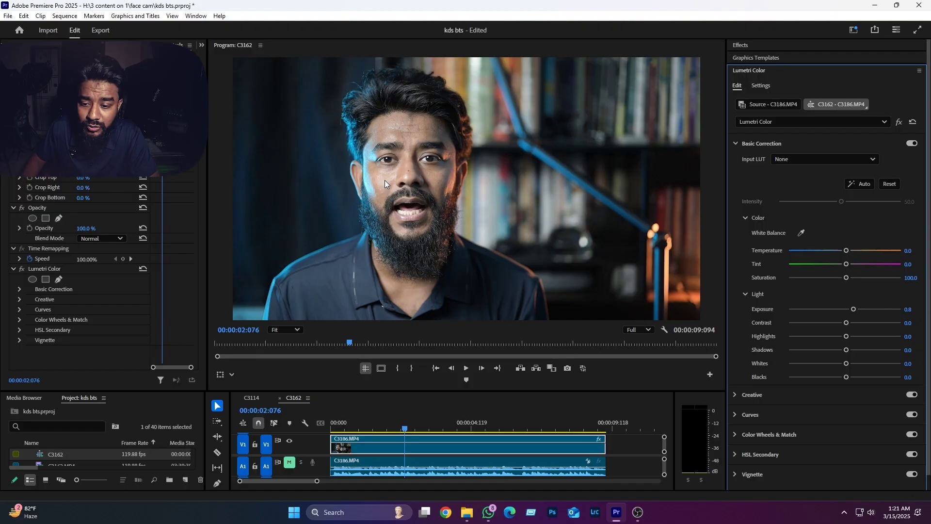
drag(853, 309, 837, 325)
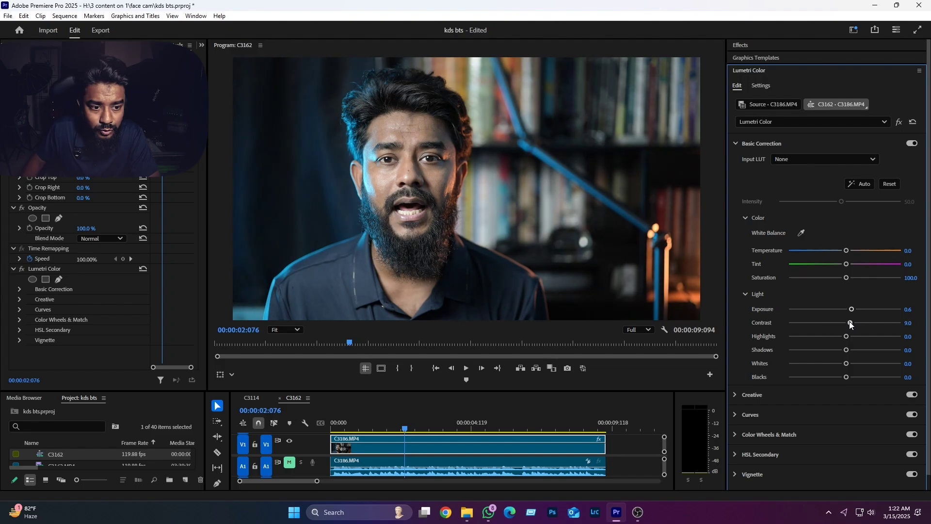
drag(849, 321, 843, 327)
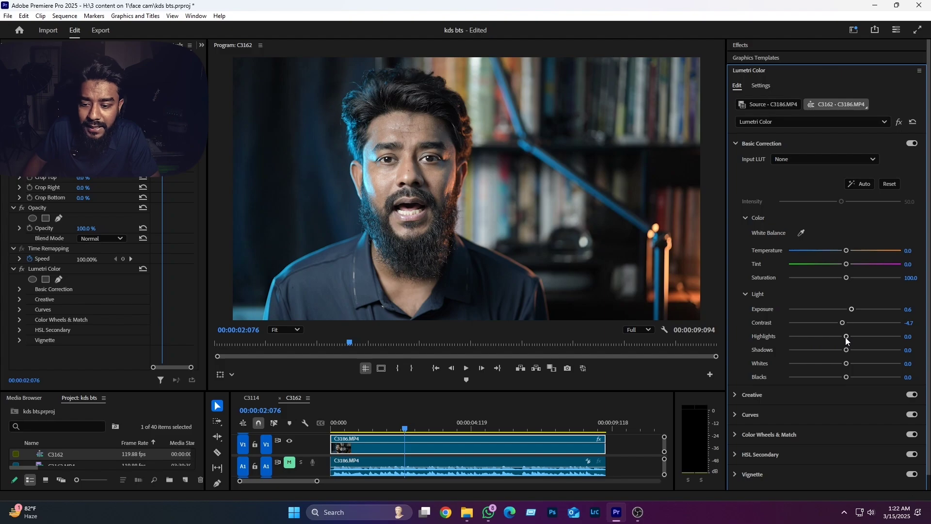
Step: Set Highlights to -6.4, Shadows to 7.3 and Whites to -6.4 in Basic Correction
drag(847, 339, 843, 341)
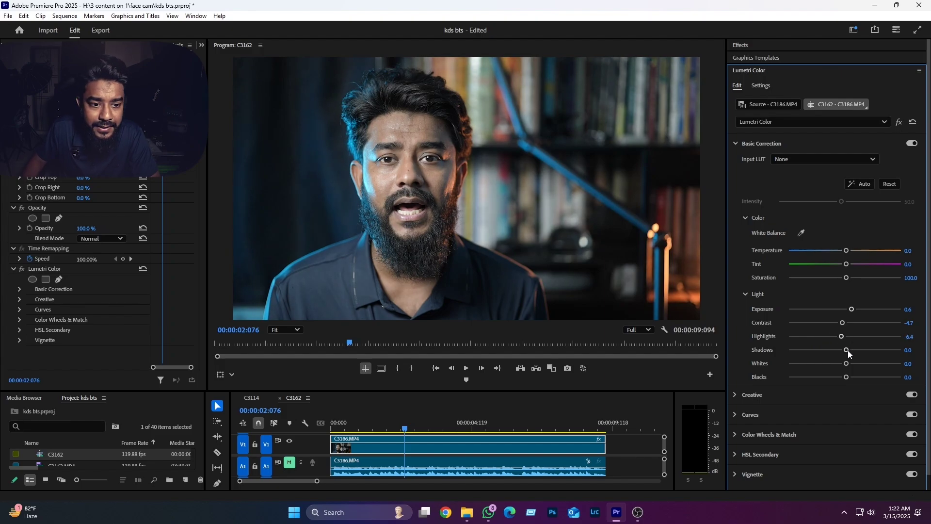
drag(850, 354, 851, 354)
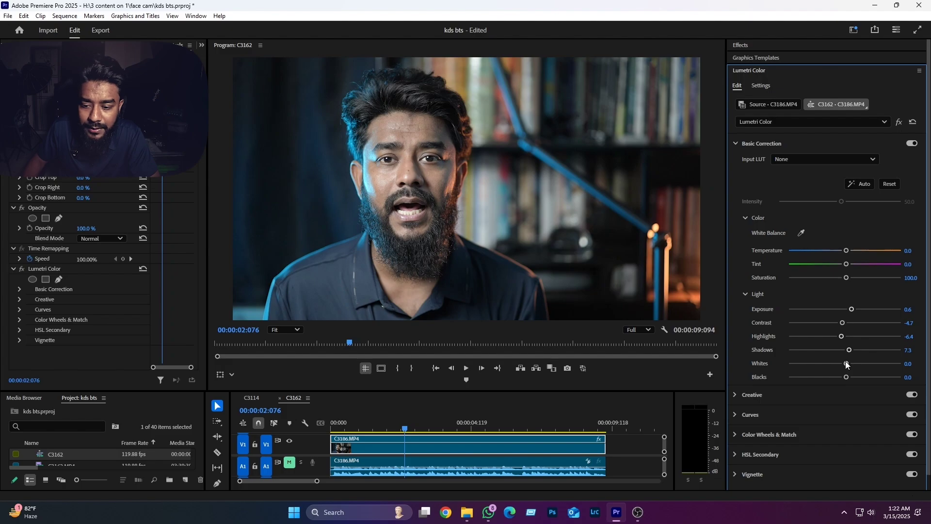
drag(846, 365, 862, 378)
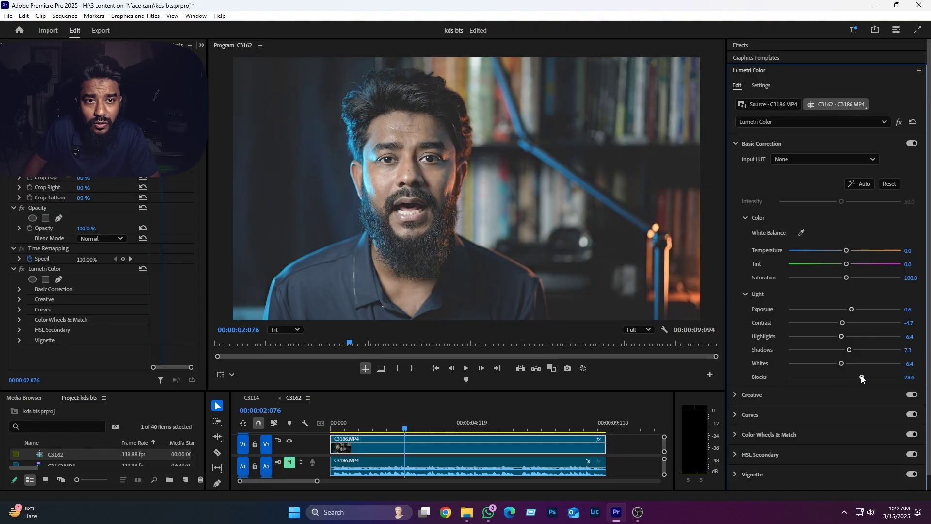
Step: Reset Blacks to 0, lower it to -9.0, and compare the image with Basic Correction off and on
drag(861, 378, 848, 377)
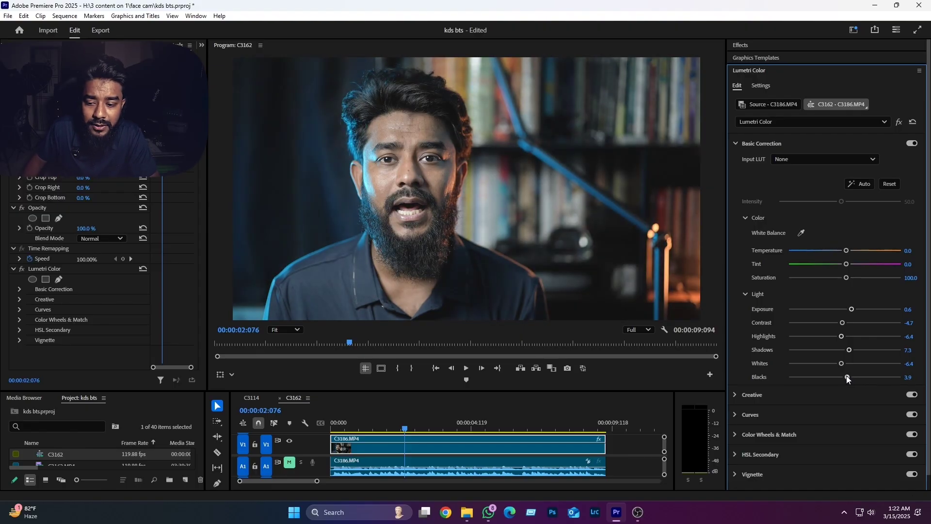
click(897, 378)
text(0)
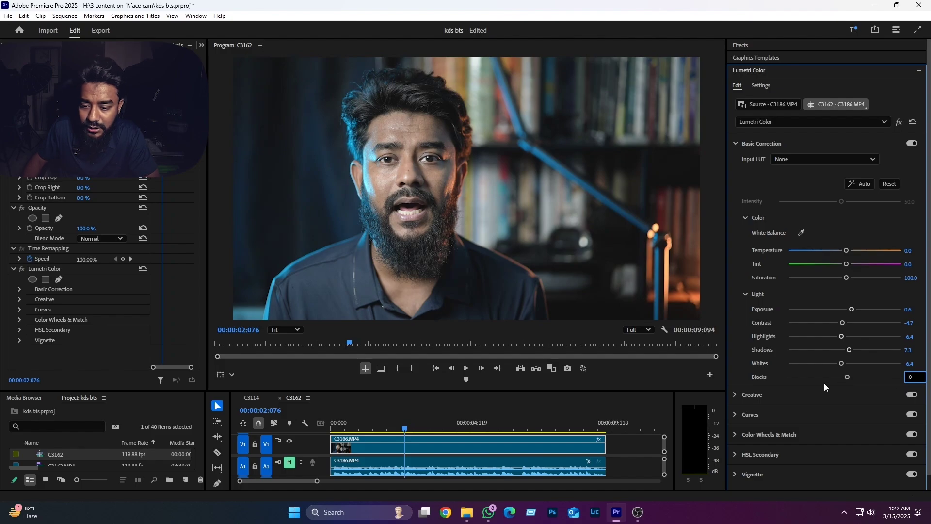
key(Return)
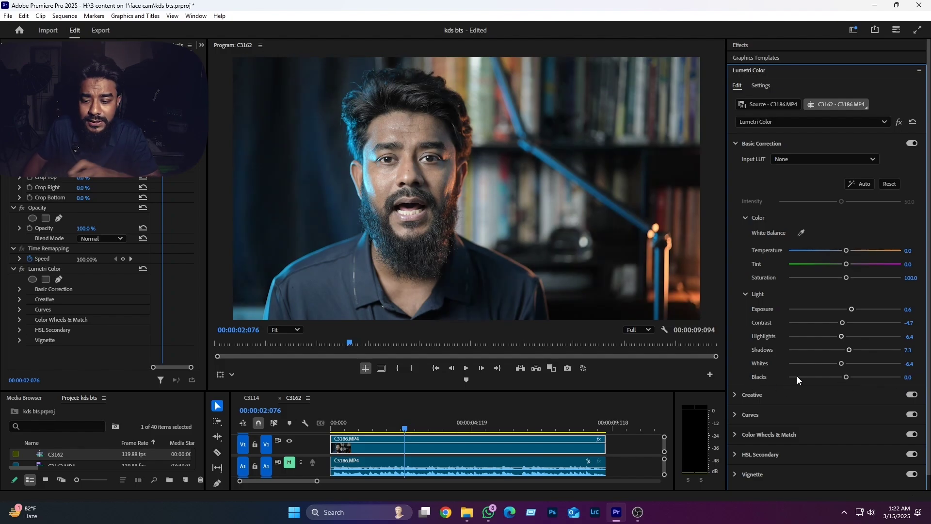
drag(846, 376, 842, 377)
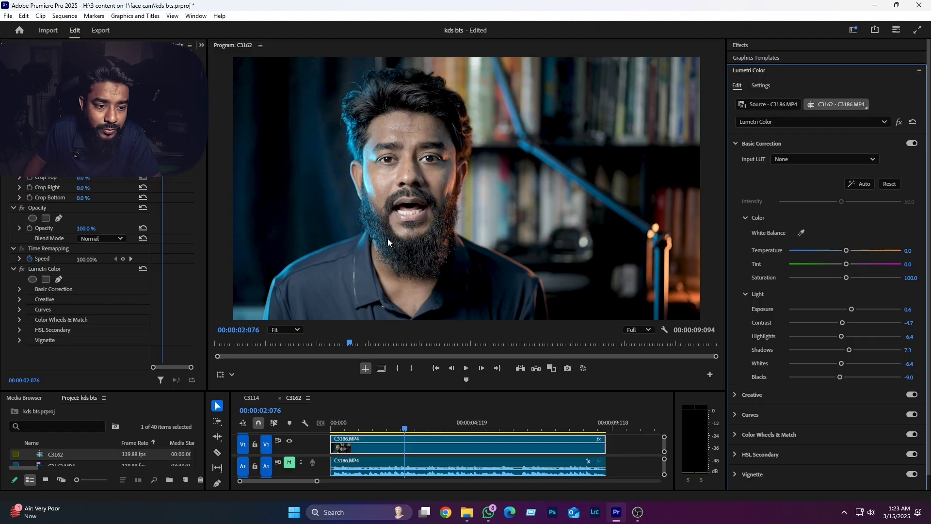
click(912, 143)
click(912, 144)
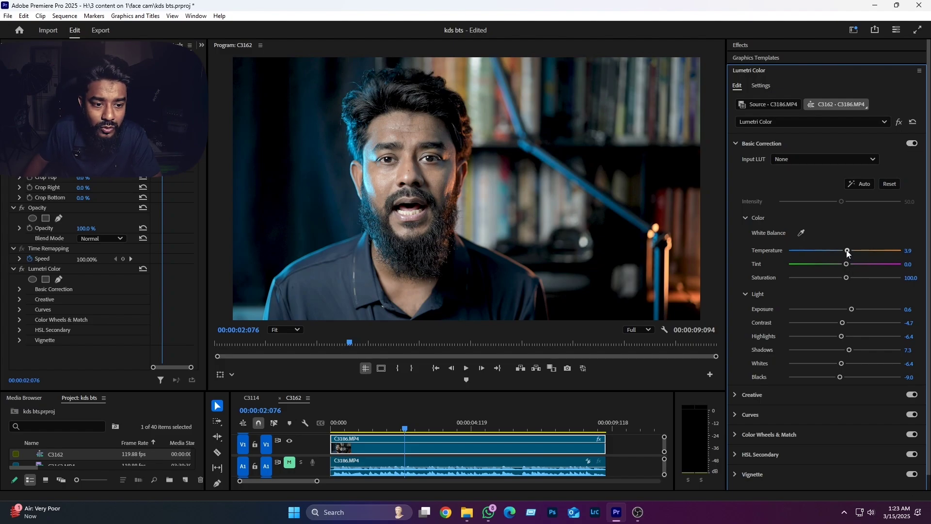
Step: Warm the clip with Temperature 10.7, Tint 3.0 and Saturation 106.4
drag(848, 253, 851, 253)
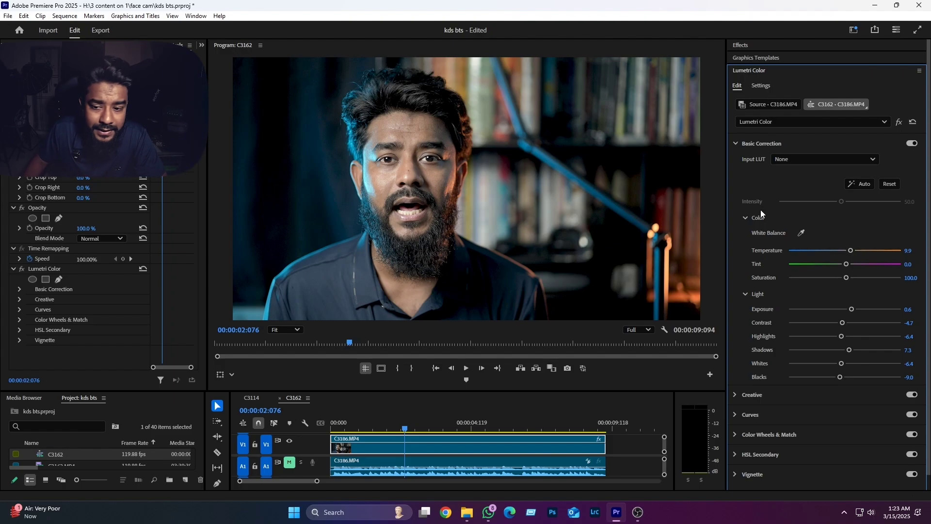
drag(846, 265, 849, 267)
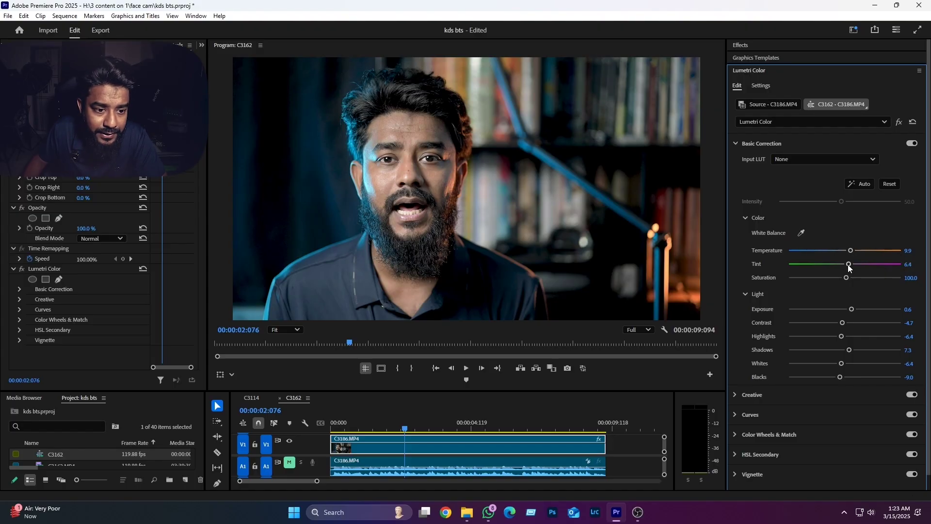
drag(849, 265, 847, 267)
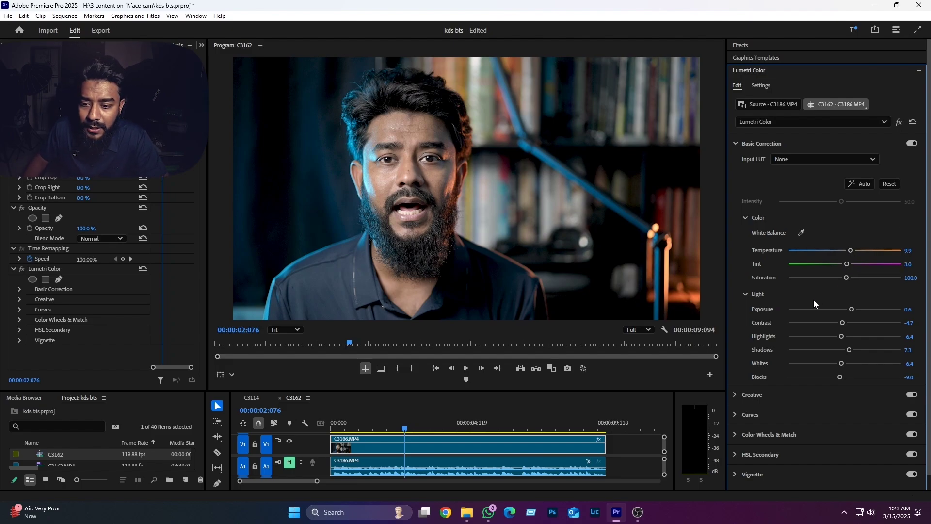
drag(852, 277, 855, 279)
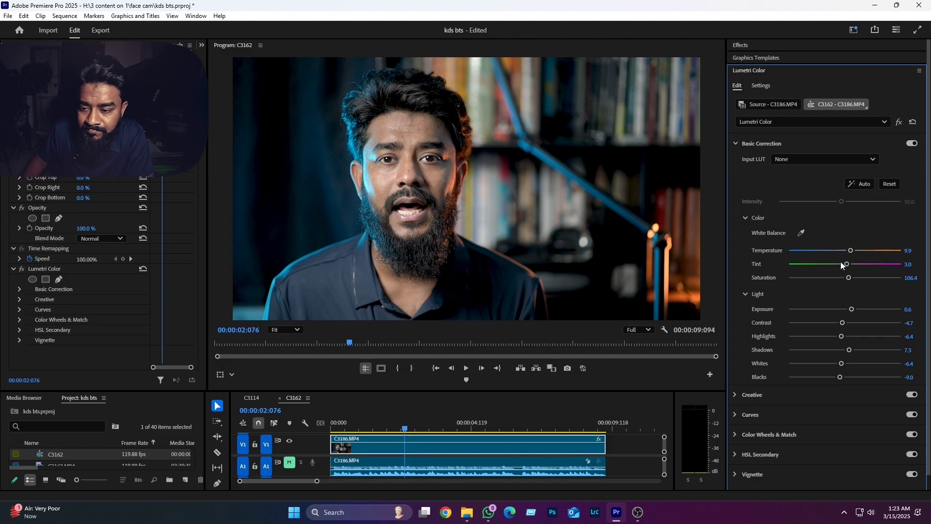
drag(851, 251, 850, 251)
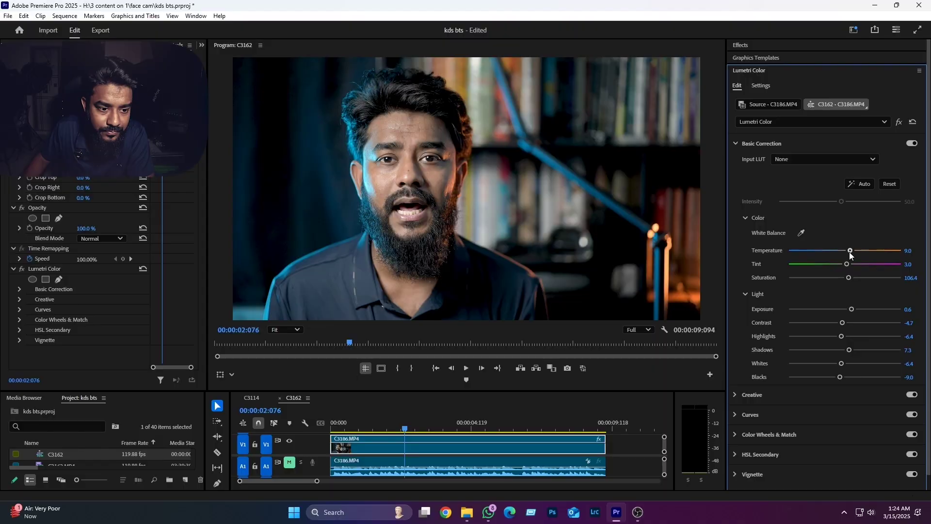
drag(849, 251, 851, 251)
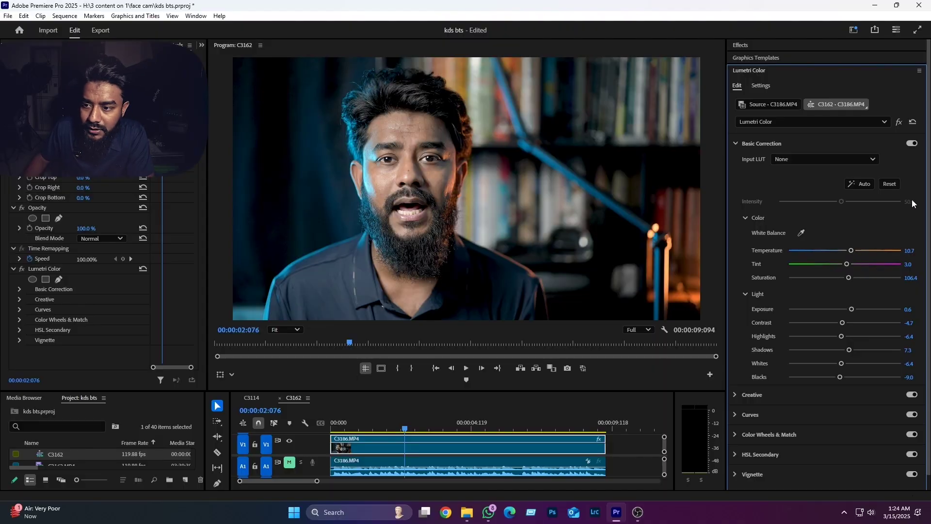
Step: Compare the clip with Basic Correction off and on, leave it enabled, and collapse the section
click(912, 144)
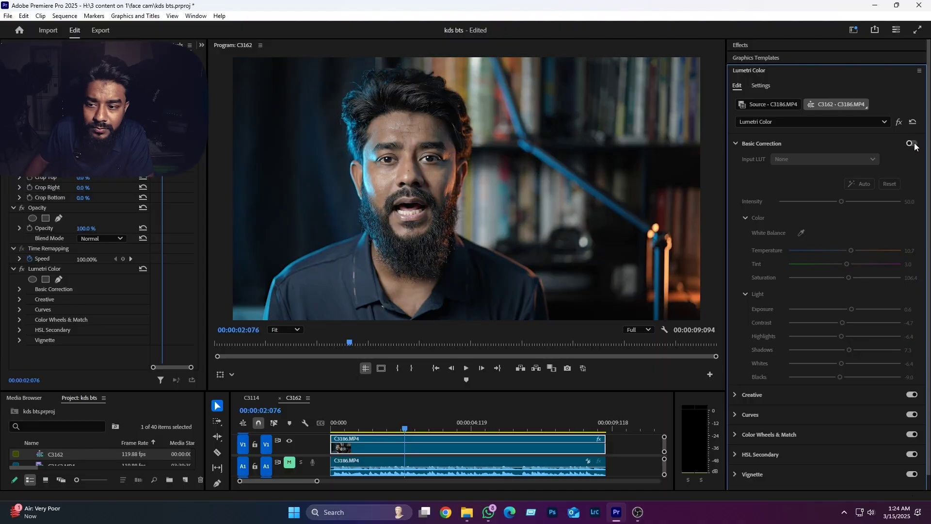
click(912, 143)
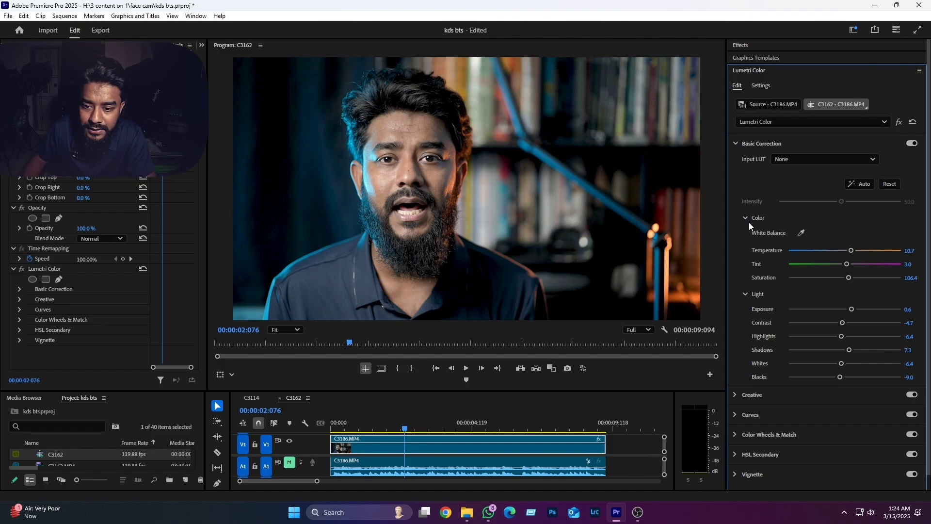
click(736, 145)
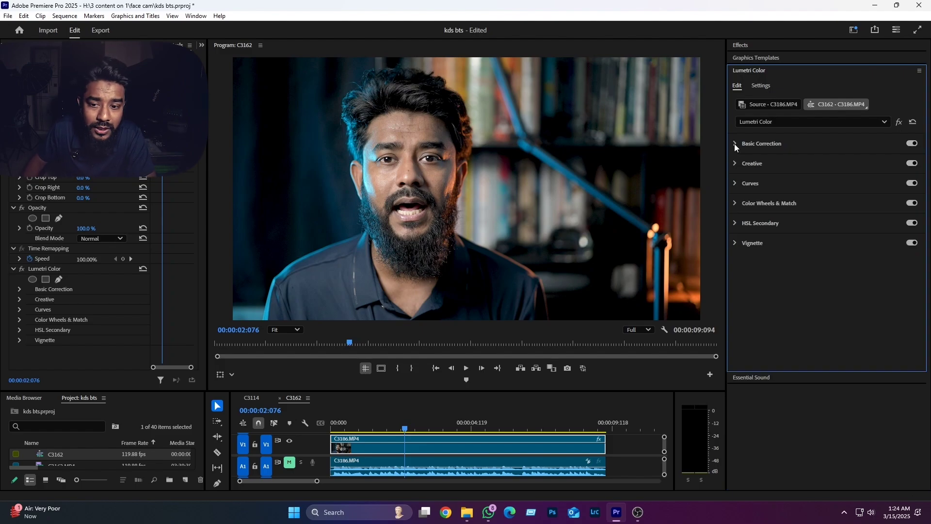
Step: Browse the available looks in the Creative section, leave Look at None, and collapse the section
click(736, 164)
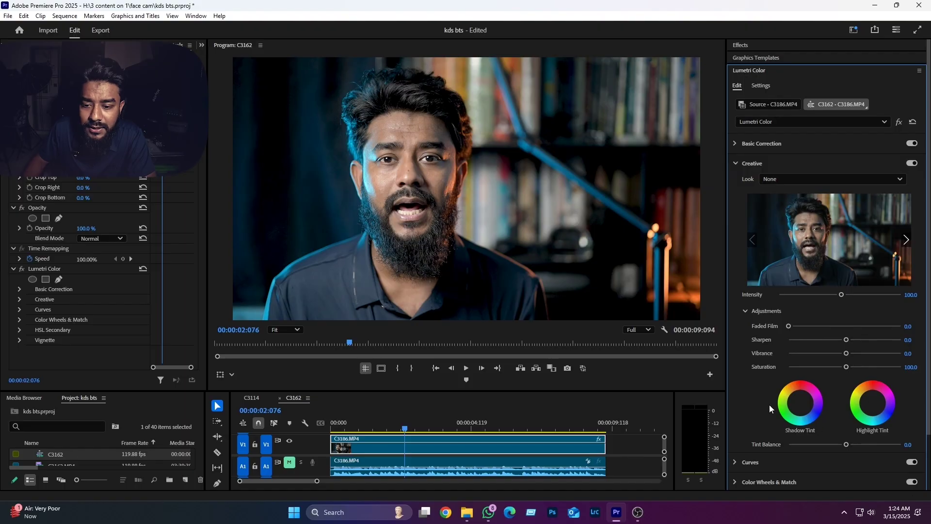
click(898, 179)
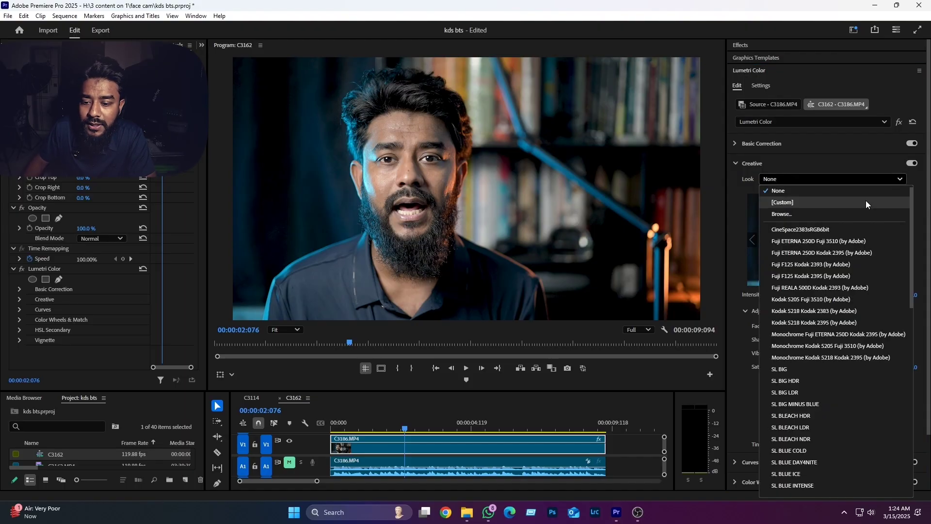
scroll(796, 436, down, 5)
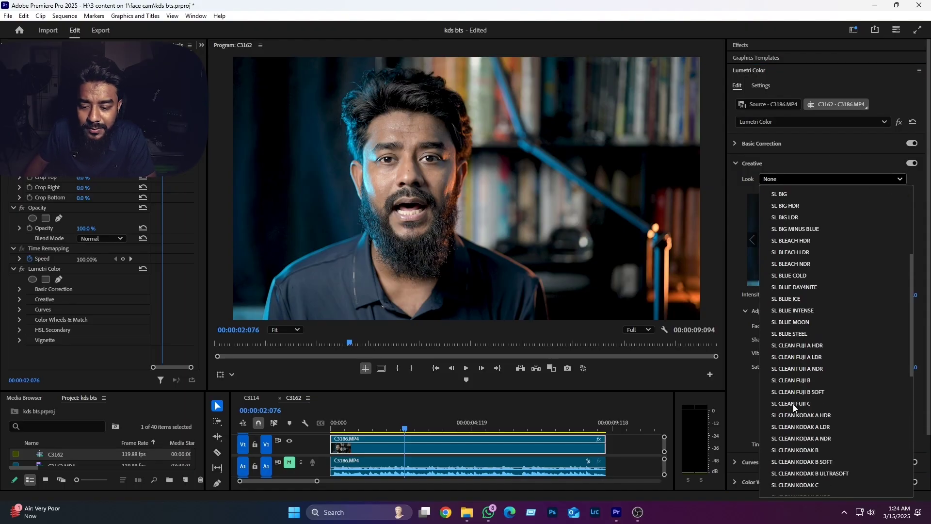
click(746, 398)
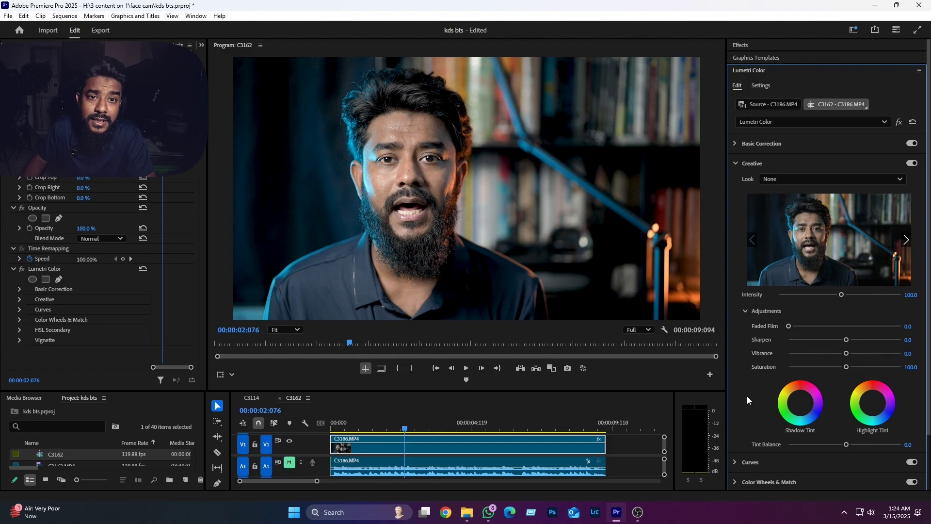
click(735, 164)
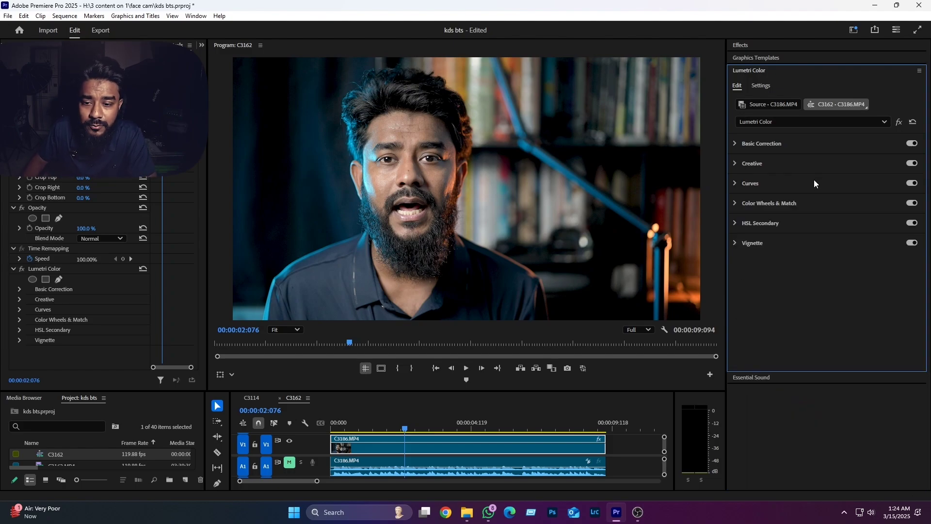
Step: Look through the RGB Curves and Hue Saturation Curves in the Curves section, and collapse it
click(735, 183)
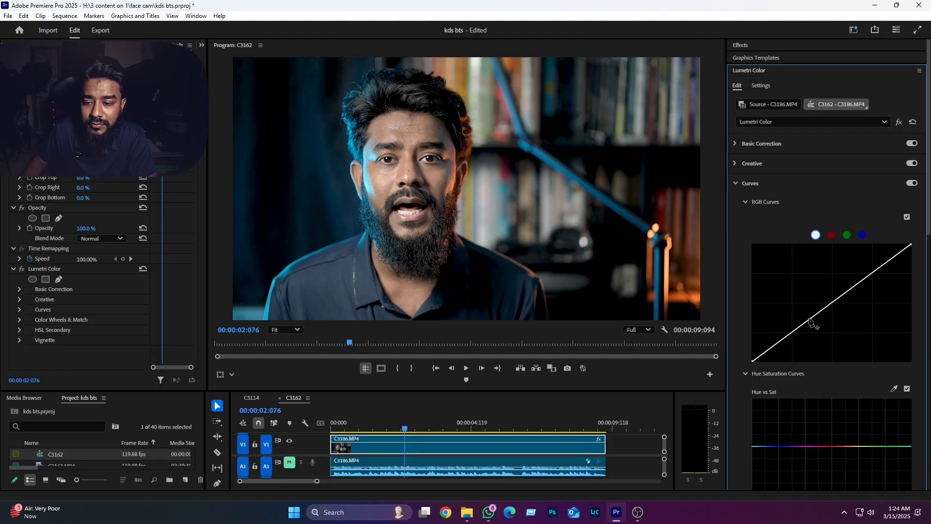
scroll(807, 274, down, 3)
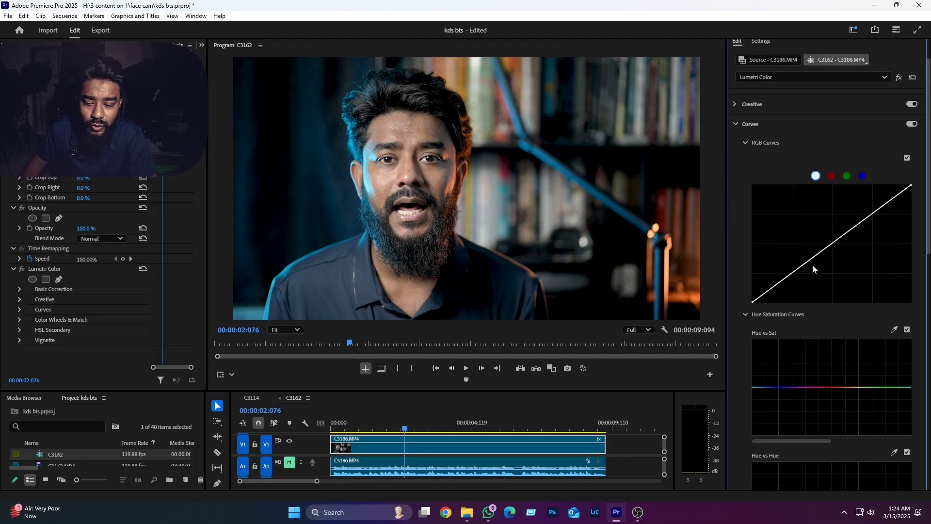
scroll(812, 268, down, 2)
scroll(820, 310, down, 2)
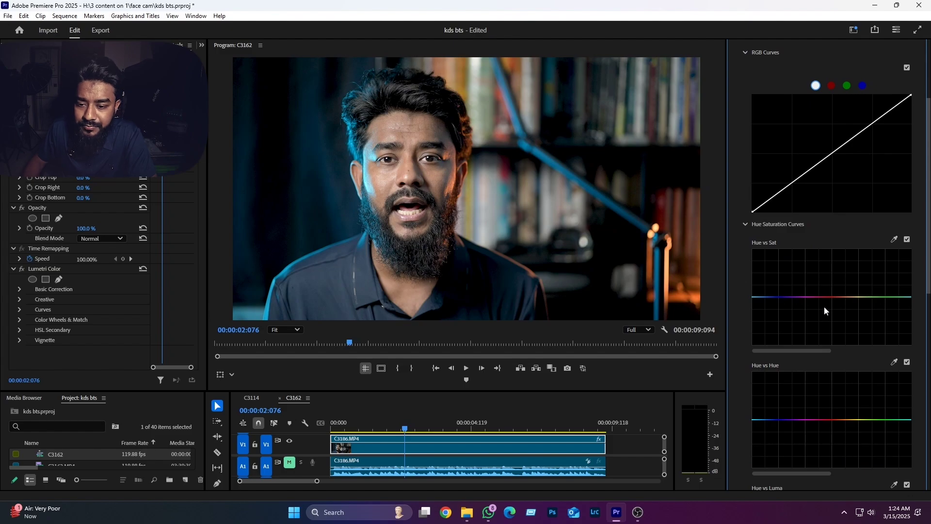
scroll(766, 340, down, 2)
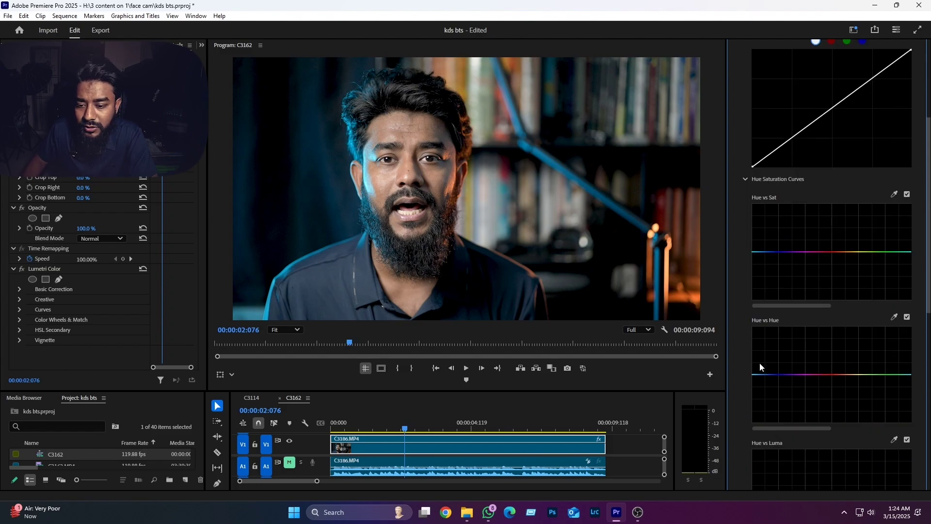
scroll(771, 426, down, 2)
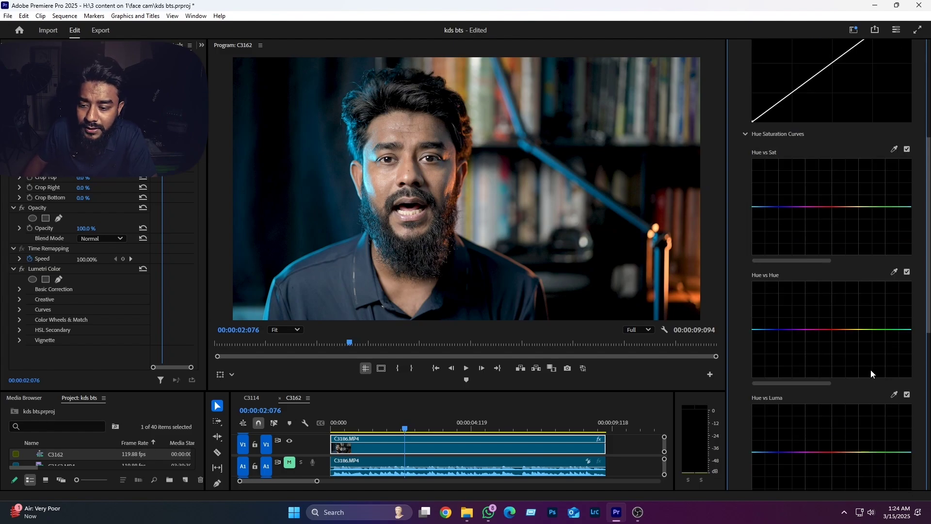
scroll(853, 375, down, 6)
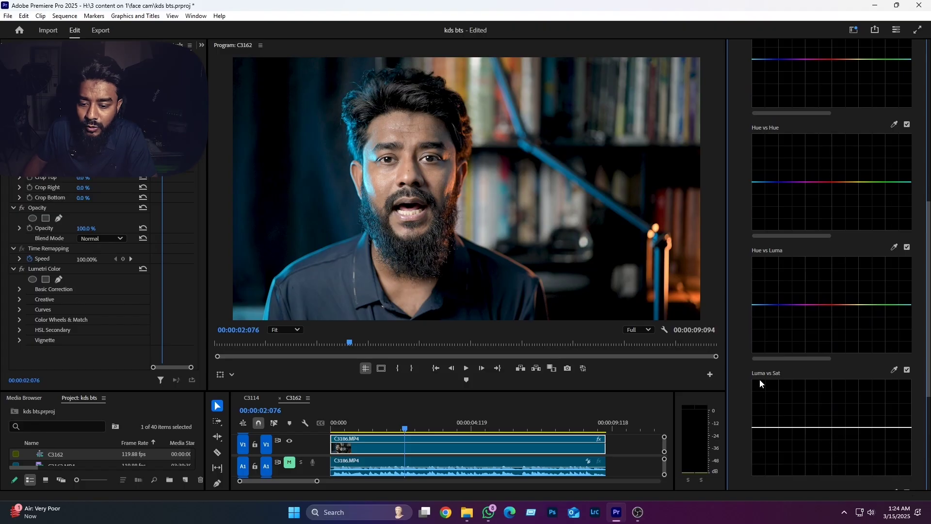
drag(925, 380, 929, 311)
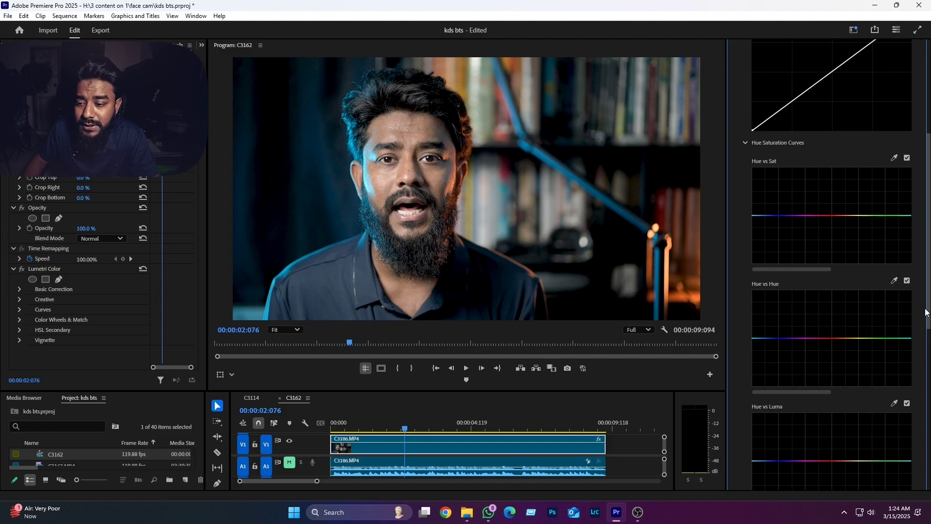
drag(928, 313, 929, 238)
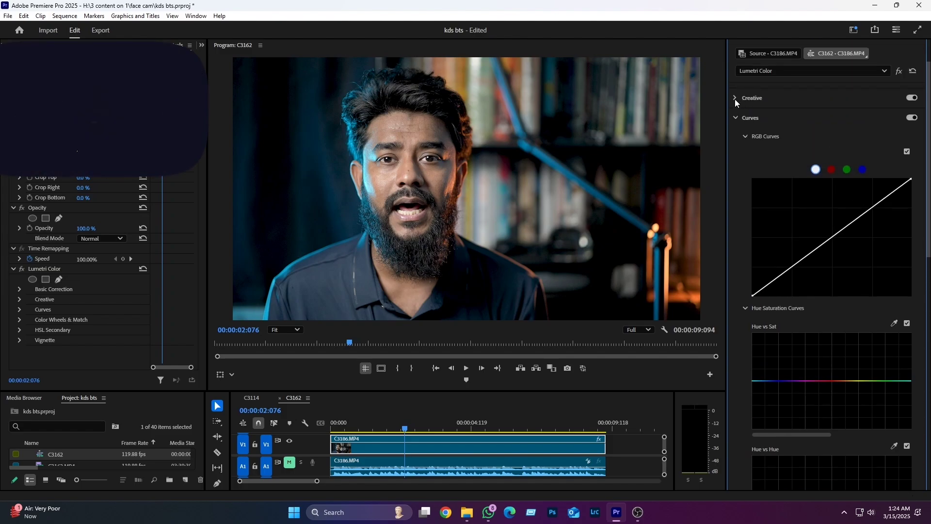
click(734, 117)
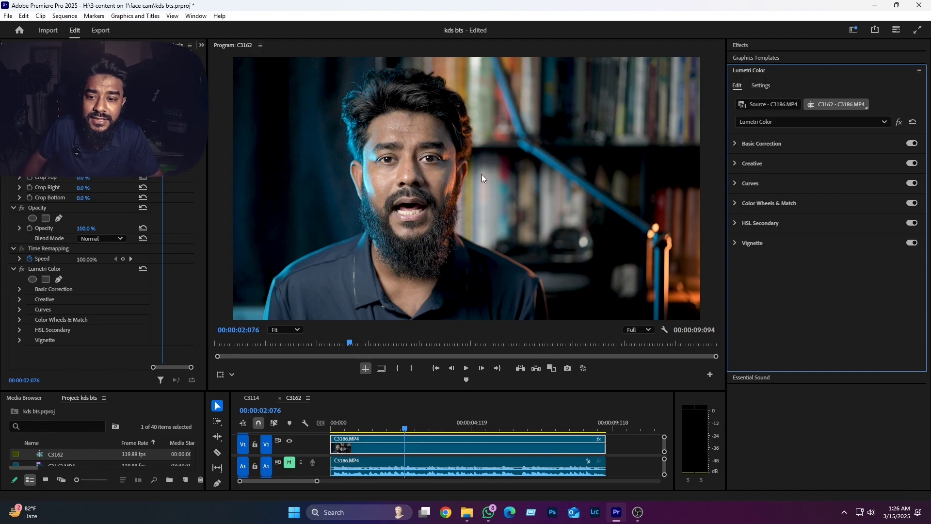
Step: Sample the shirt's blue for the Hue vs Sat curve, try a strong boost, and settle on a slight blue saturation increase
click(735, 182)
scroll(825, 291, down, 2)
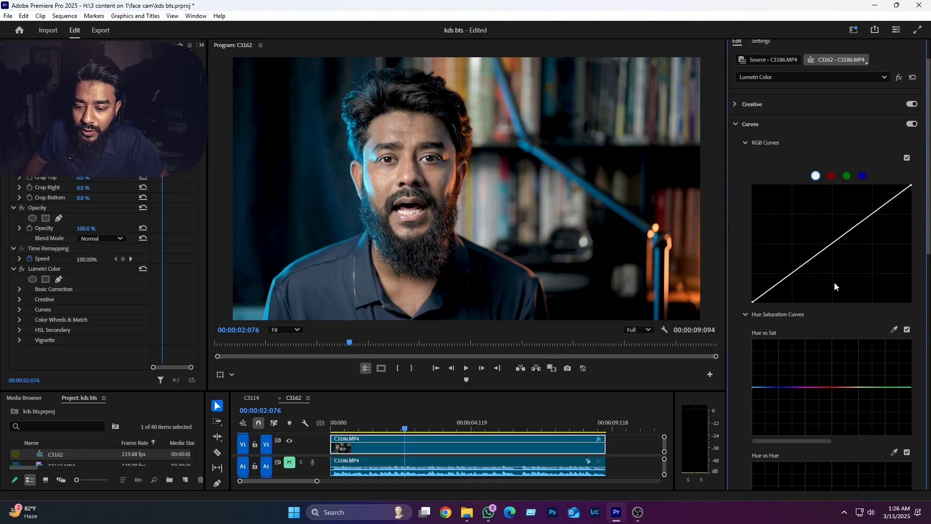
scroll(758, 335, down, 2)
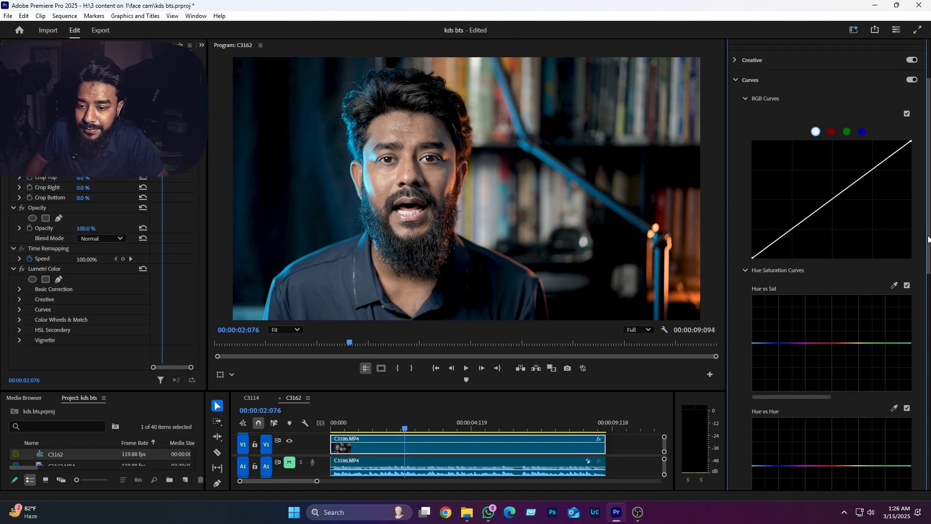
scroll(928, 241, down, 5)
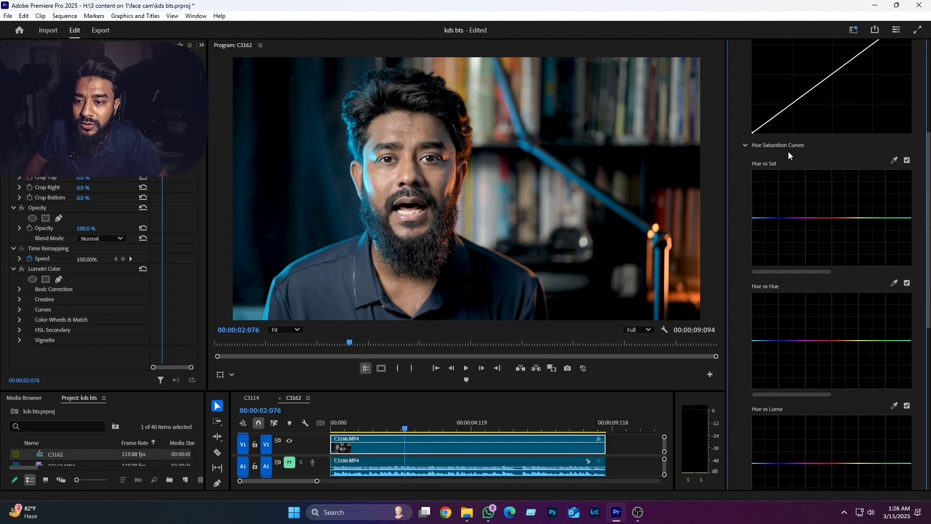
click(746, 146)
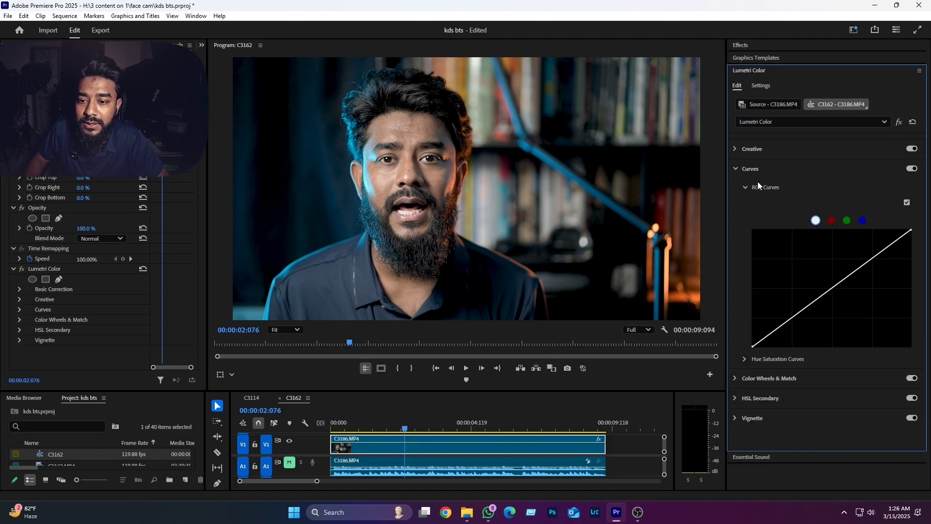
click(745, 359)
scroll(751, 356, down, 2)
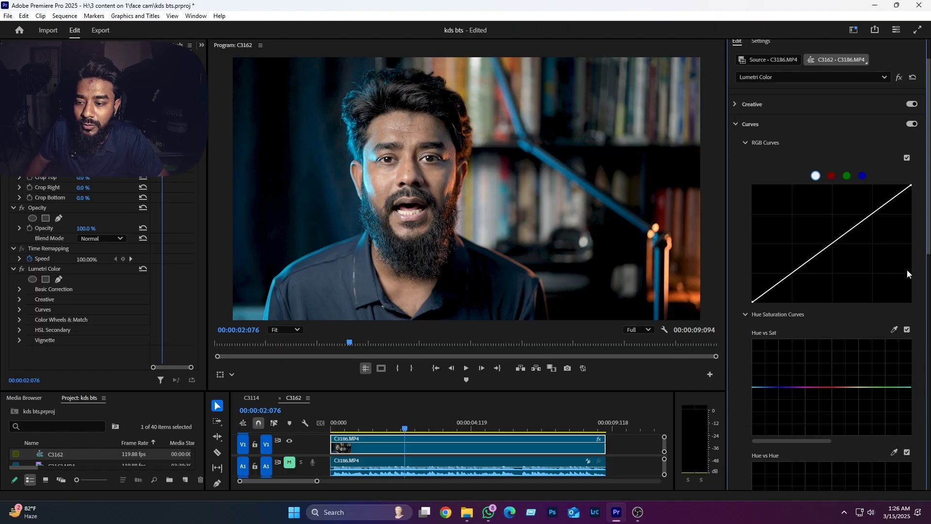
scroll(909, 274, down, 5)
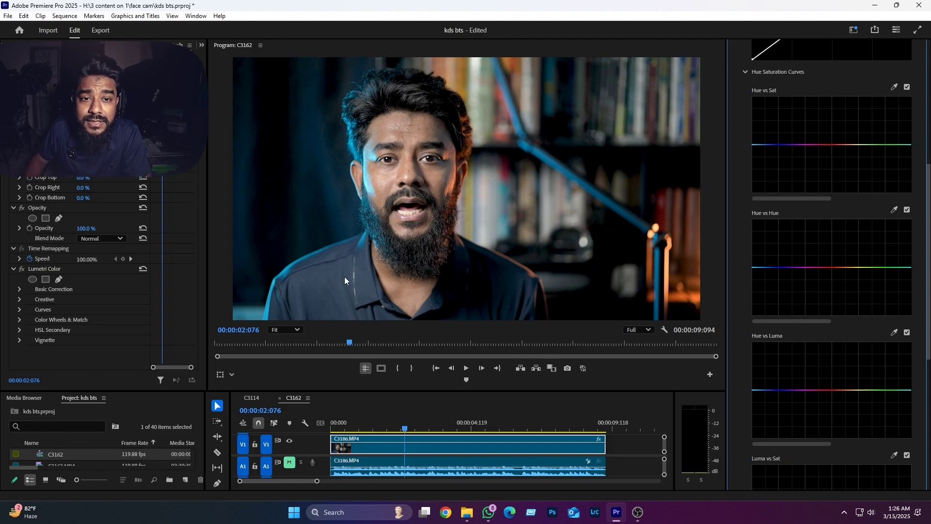
click(894, 89)
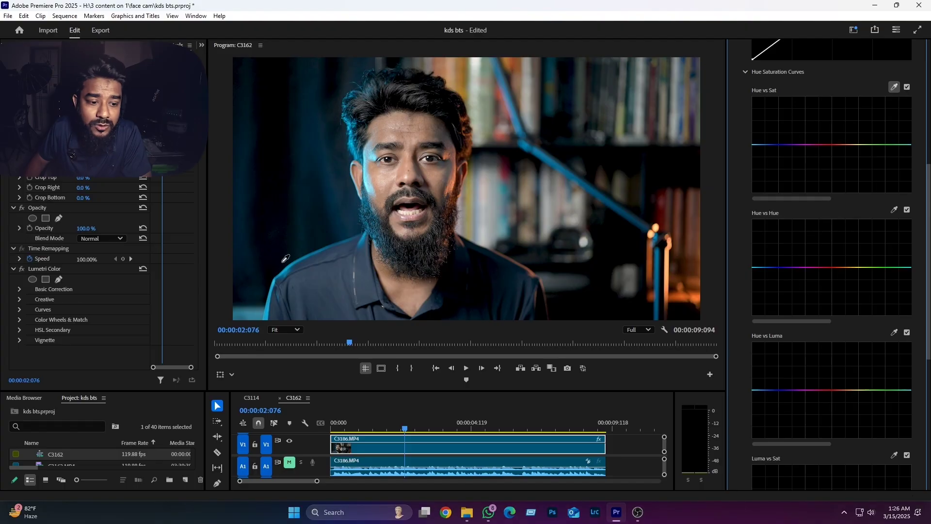
click(322, 272)
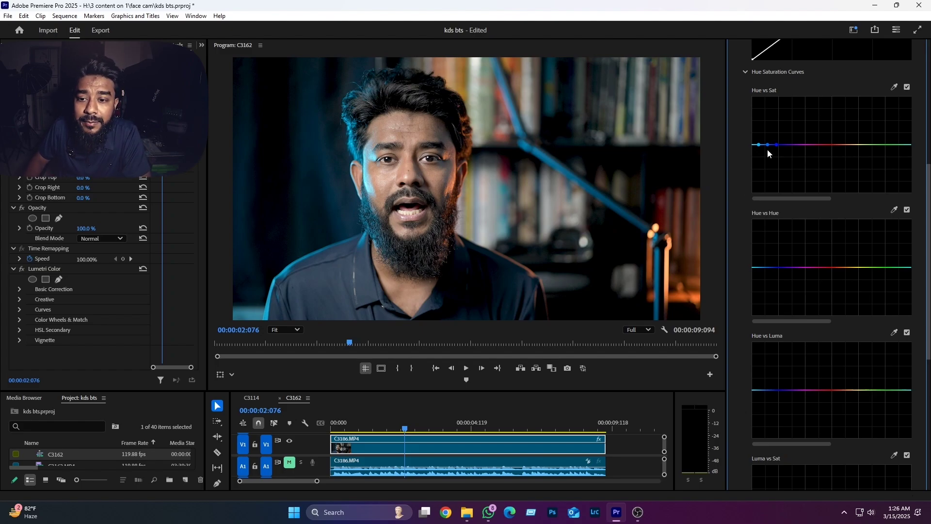
drag(768, 144, 766, 113)
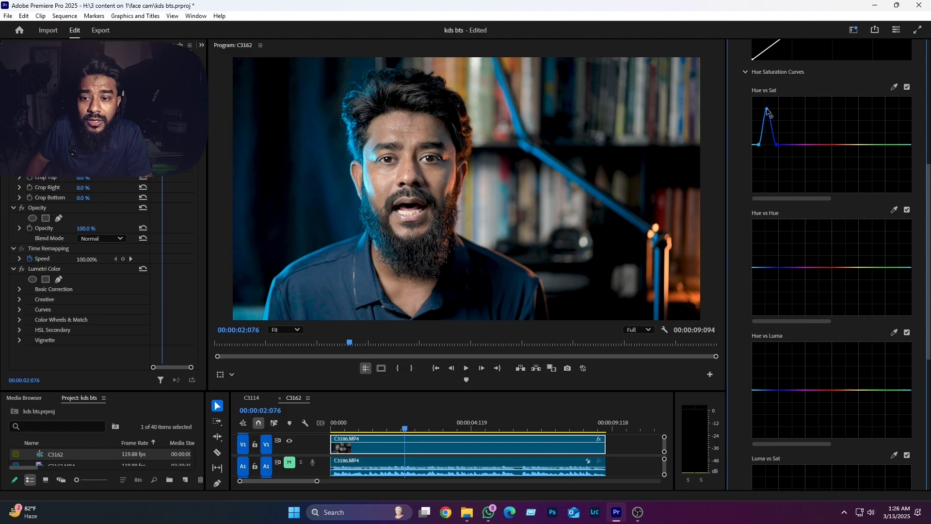
ctrl+click(767, 113)
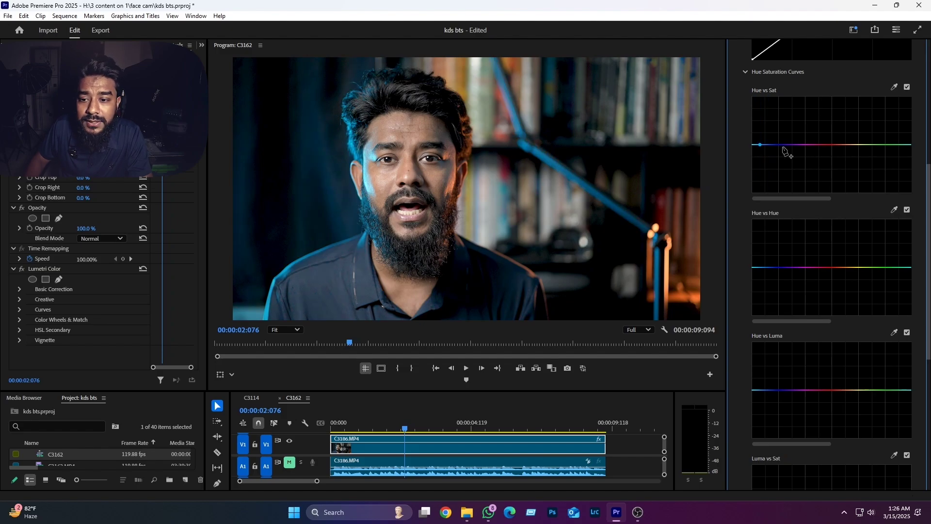
click(772, 144)
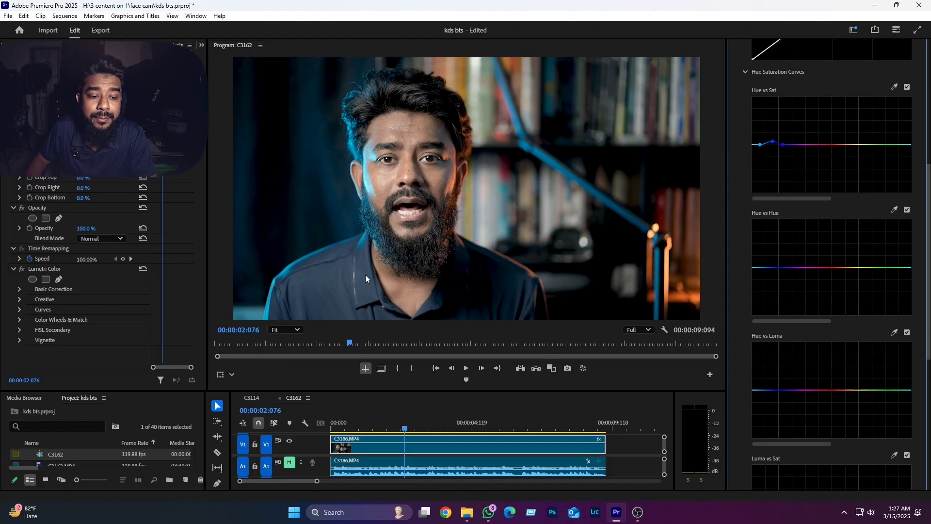
Step: Try shifting the shirt's sampled blue toward purple with the Hue vs Hue curve, resetting the curve after each try
click(893, 210)
click(328, 277)
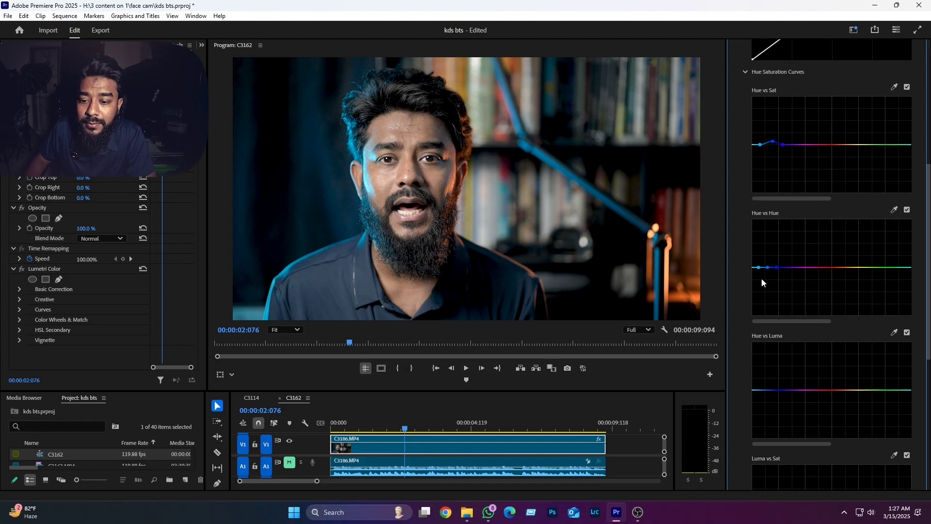
mouse_move(768, 267)
mouse_down()
mouse_move(768, 250)
mouse_move(765, 277)
mouse_up()
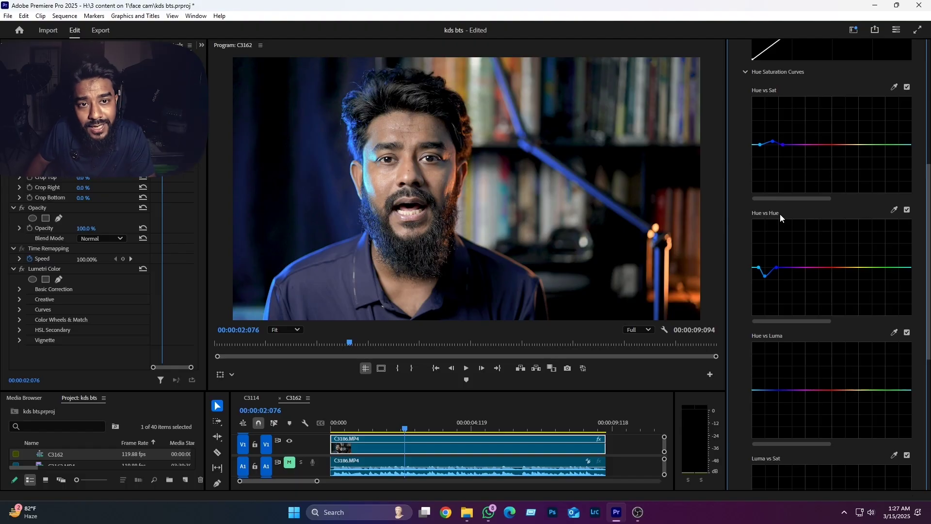
mouse_move(768, 280)
mouse_down()
mouse_move(768, 293)
mouse_move(768, 248)
mouse_move(767, 270)
mouse_up()
double_click(768, 270)
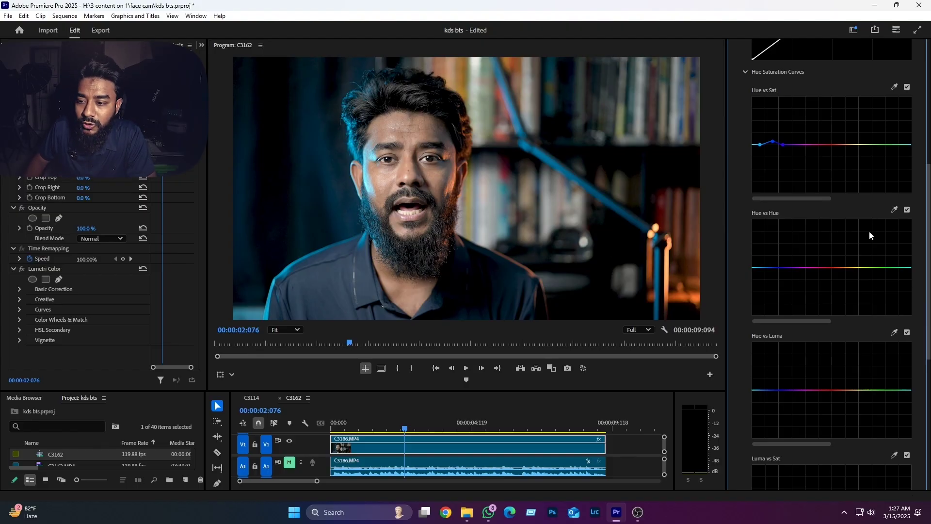
click(894, 209)
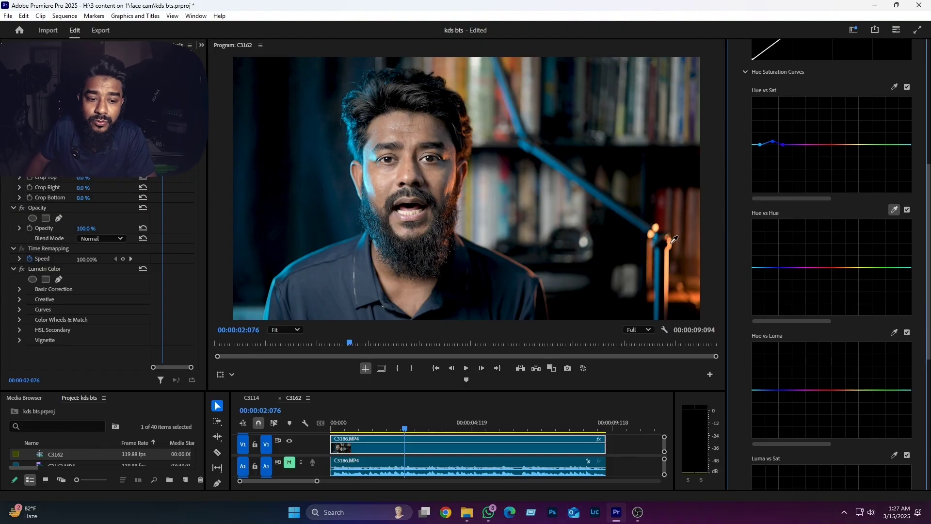
click(328, 279)
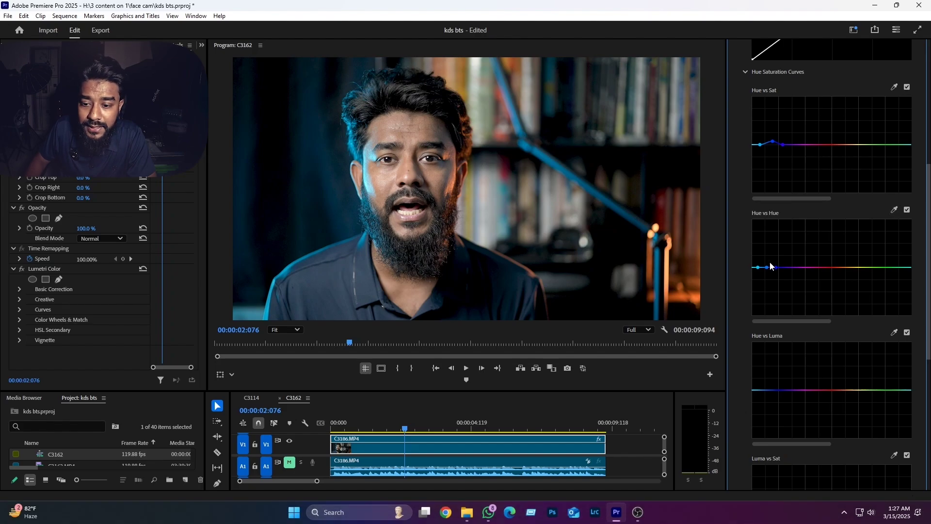
drag(768, 268, 769, 280)
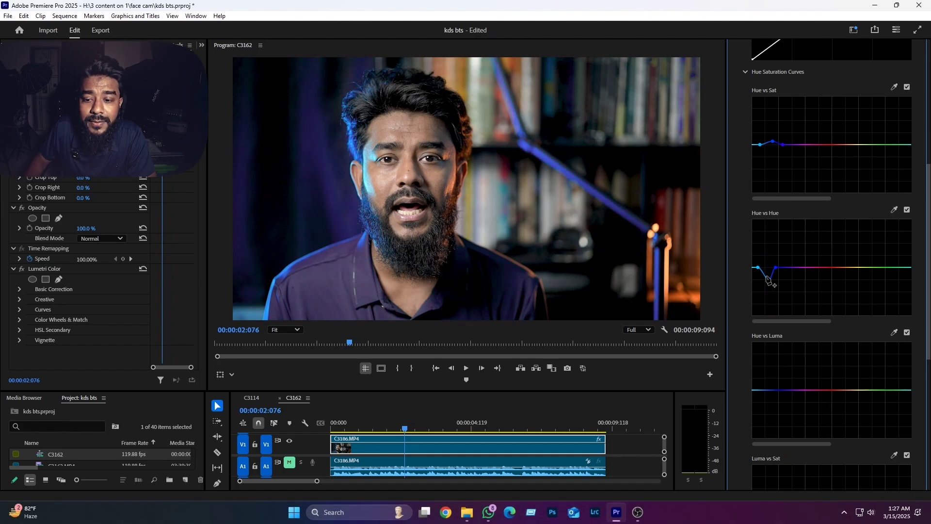
double_click(776, 270)
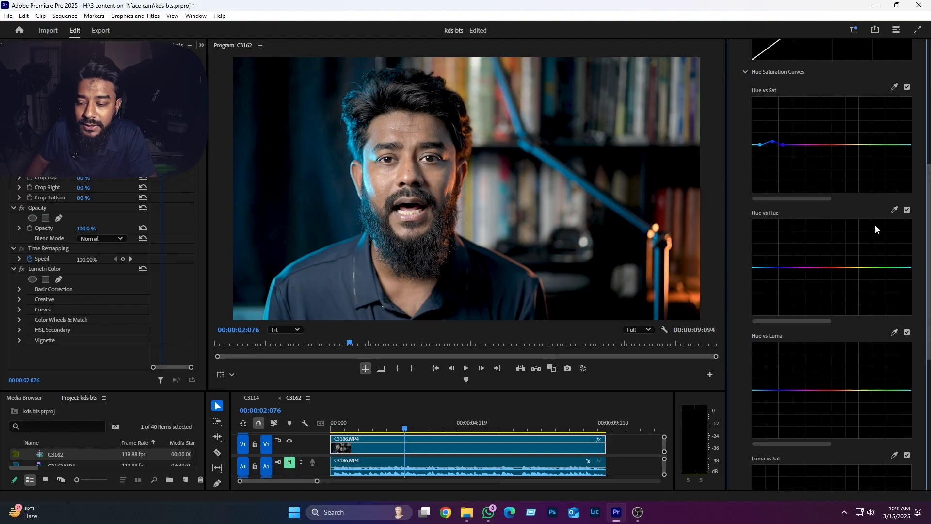
Step: Sample the face's skin tone for the Hue vs Hue curve, try shifting it both ways, and settle on a very slight shift toward red
click(894, 210)
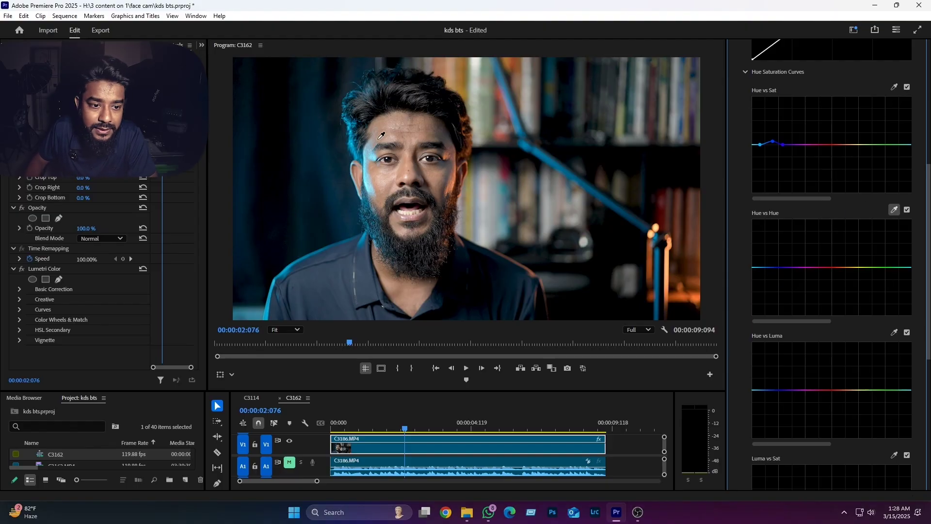
click(411, 164)
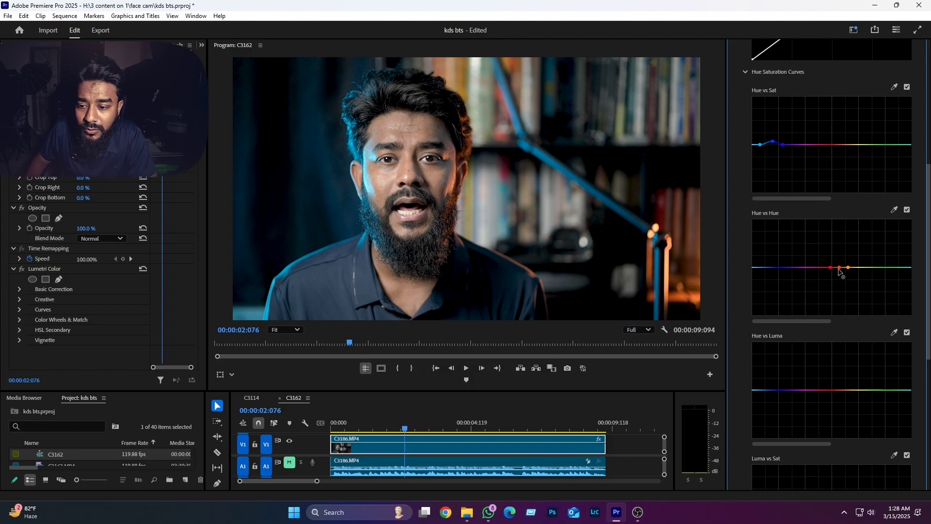
drag(840, 272, 839, 272)
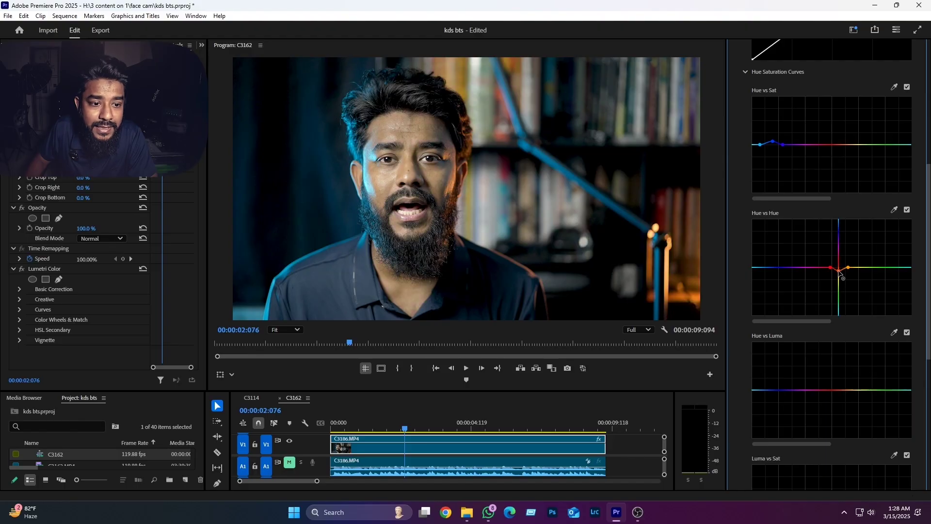
drag(839, 272, 839, 266)
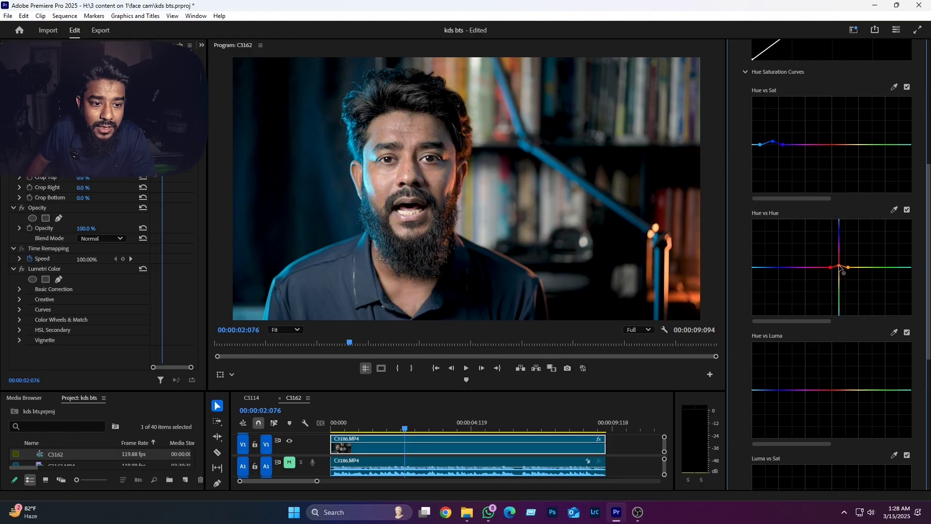
drag(840, 267, 839, 267)
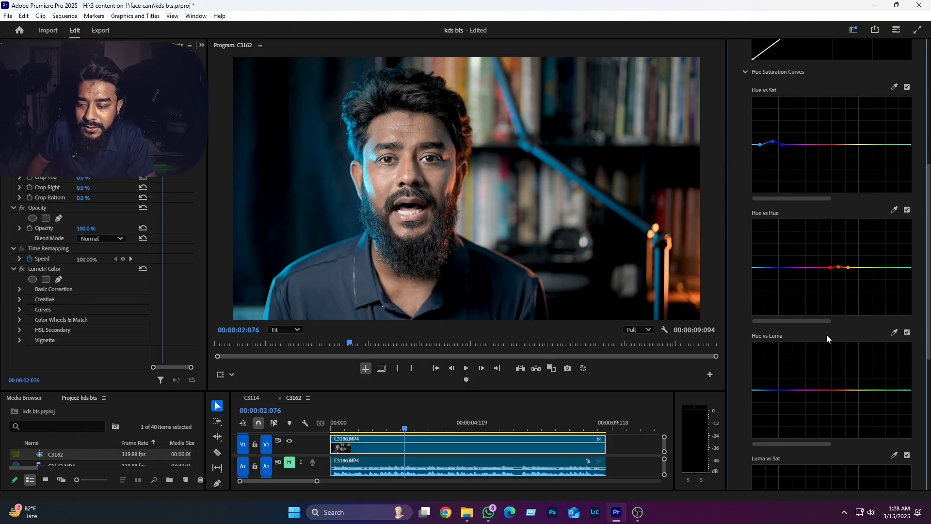
Step: Sample the face's skin tone for the Hue vs Luma curve and raise its brightness slightly
scroll(829, 344, down, 2)
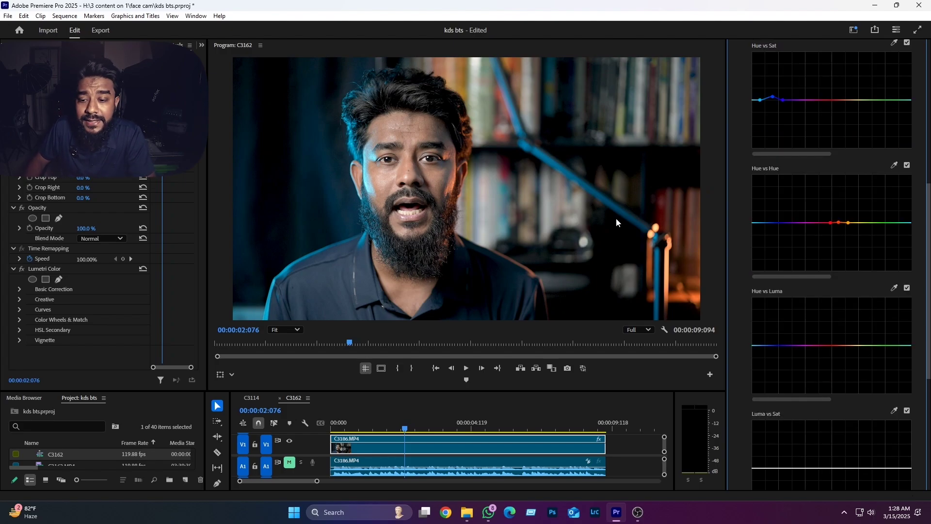
click(893, 288)
click(405, 170)
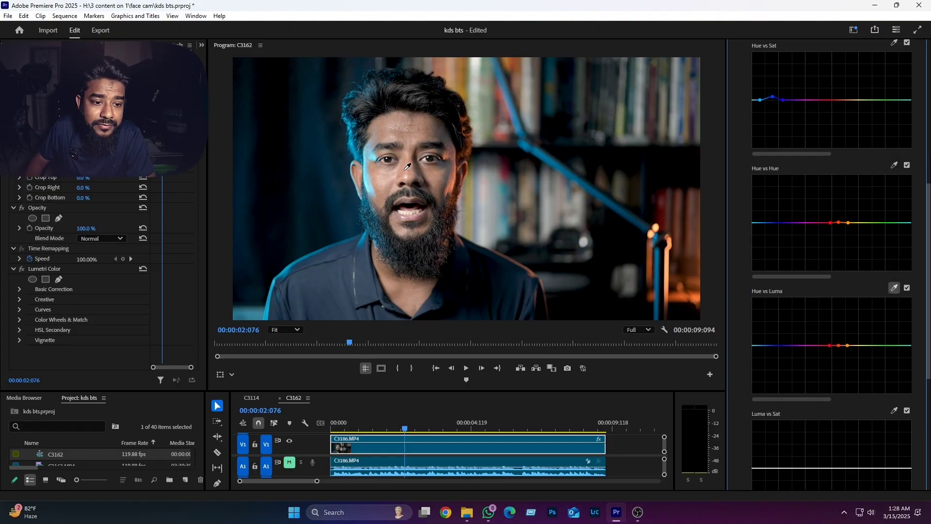
click(839, 346)
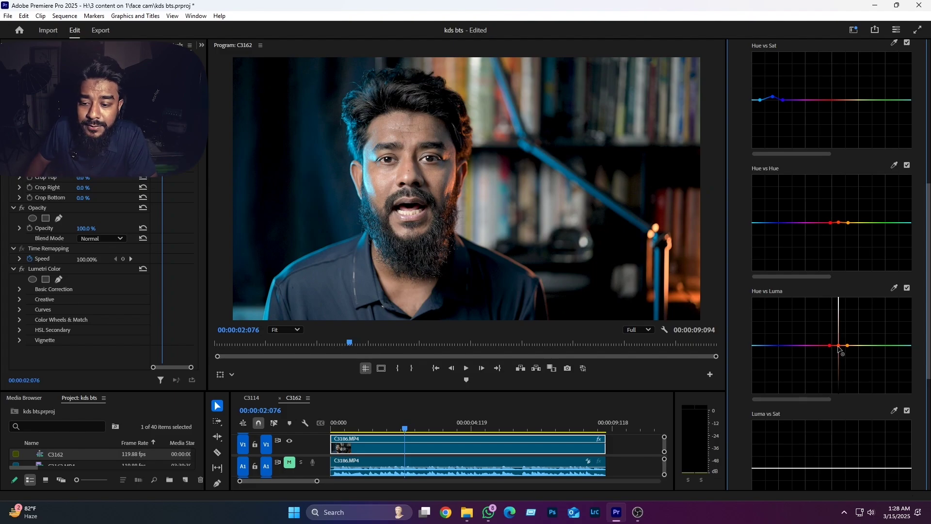
drag(839, 346, 839, 344)
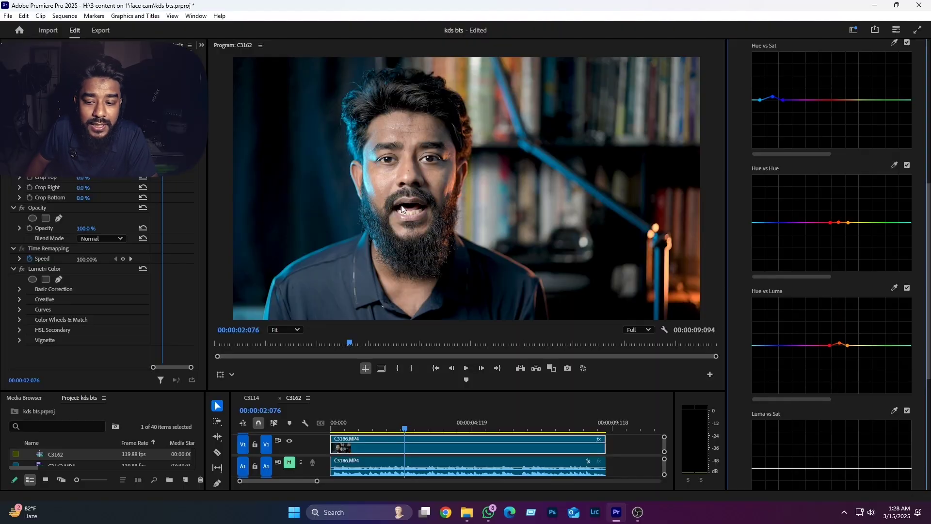
Step: Compare the image with the Hue vs Sat curve disabled and enabled, leaving it enabled
scroll(889, 260, up, 2)
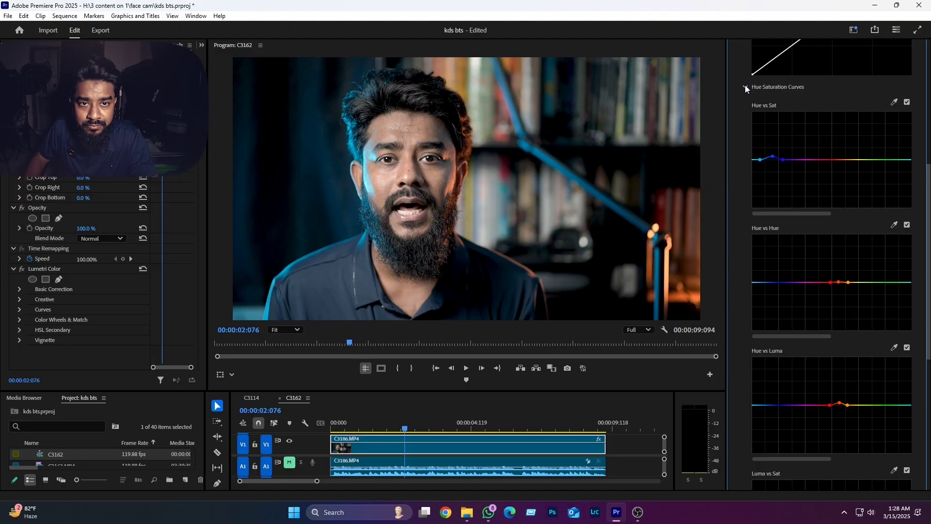
click(906, 103)
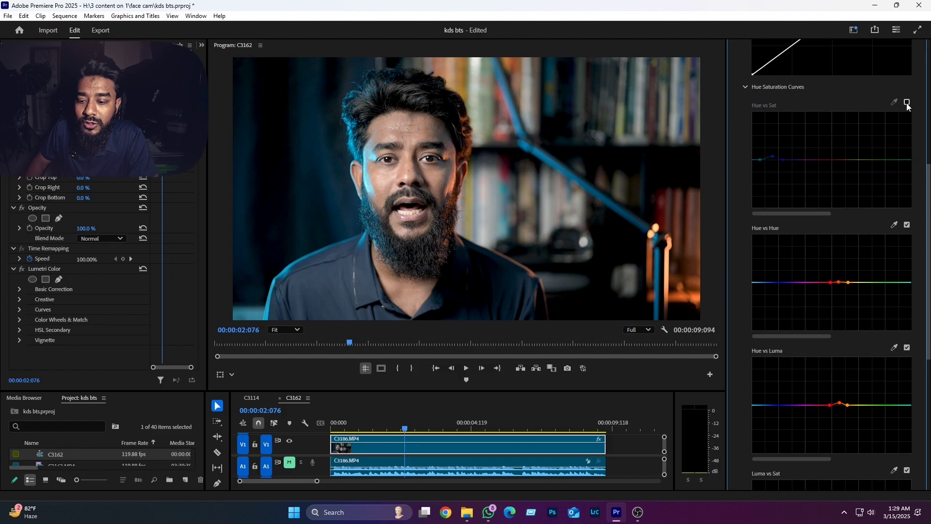
click(907, 103)
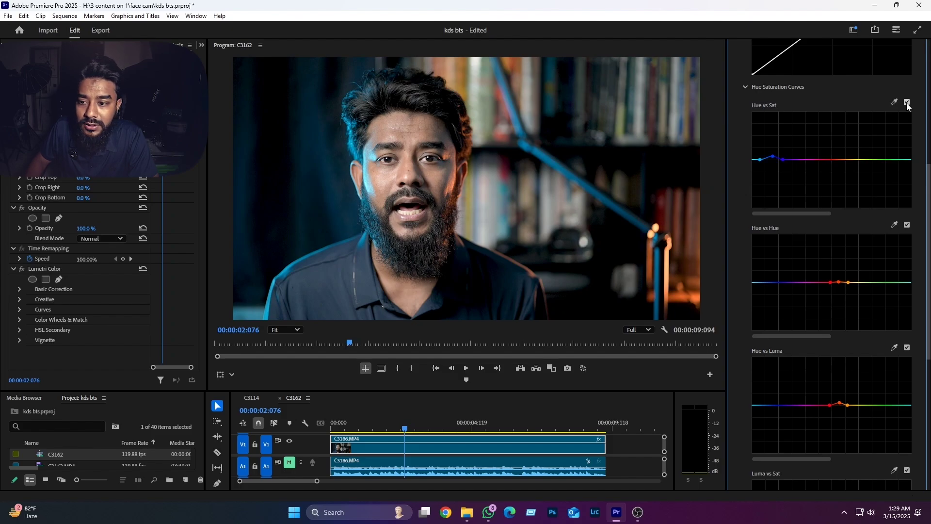
Step: Collapse the Curves section and compare the image with all Curves adjustments off and on, leaving them enabled
scroll(818, 150, up, 2)
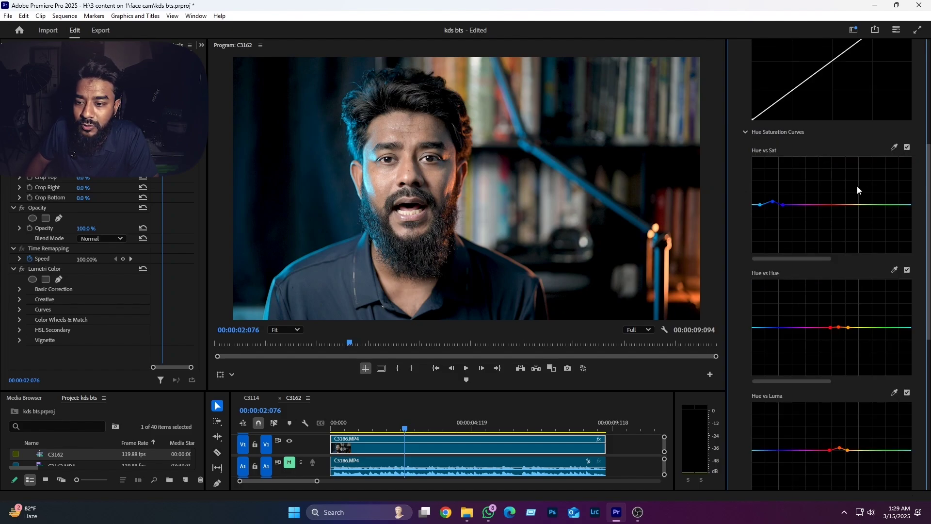
scroll(810, 208, up, 2)
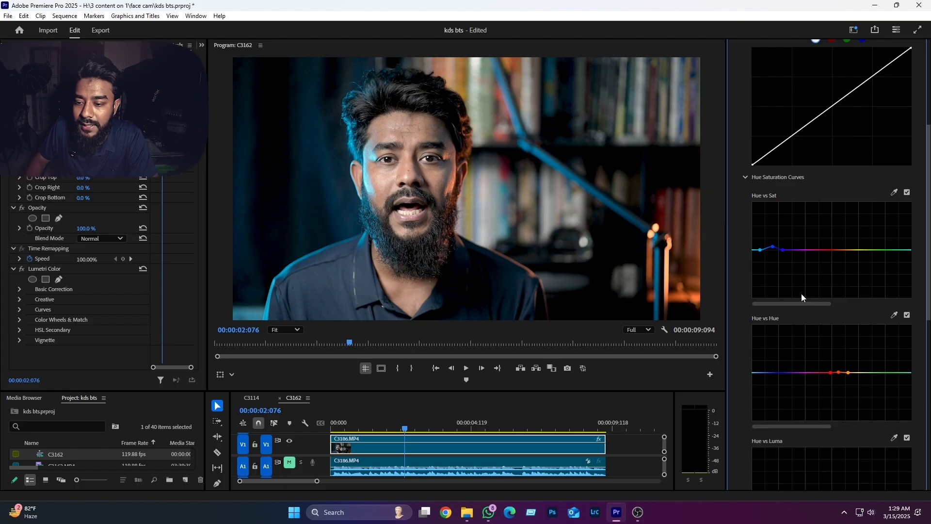
drag(927, 256, 922, 228)
scroll(824, 185, up, 4)
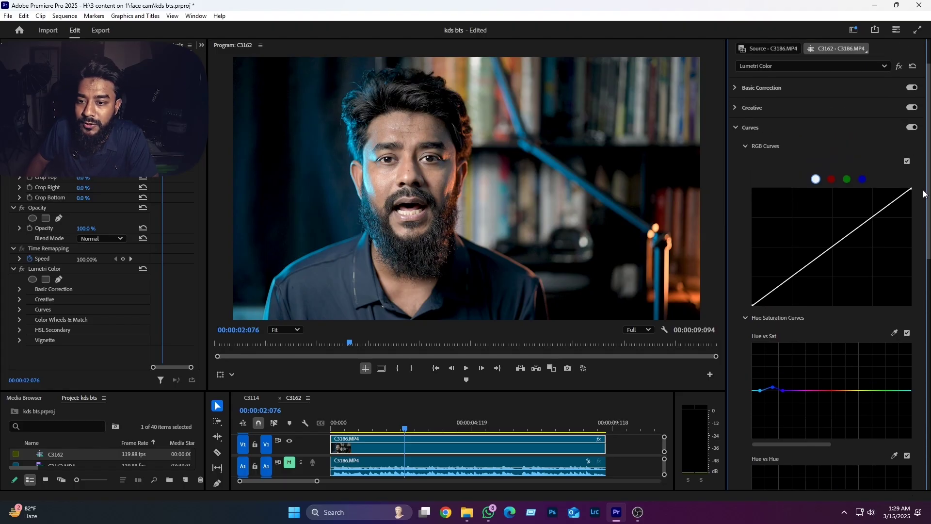
click(738, 130)
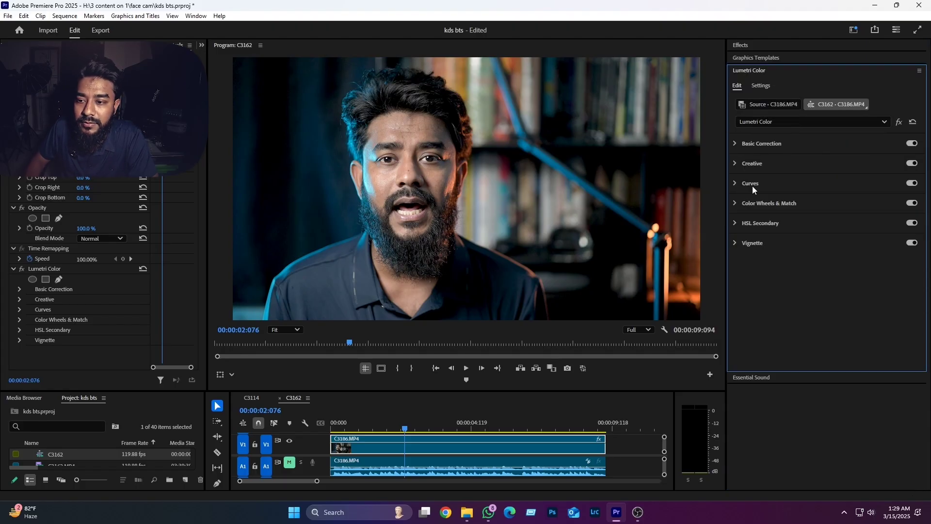
click(913, 183)
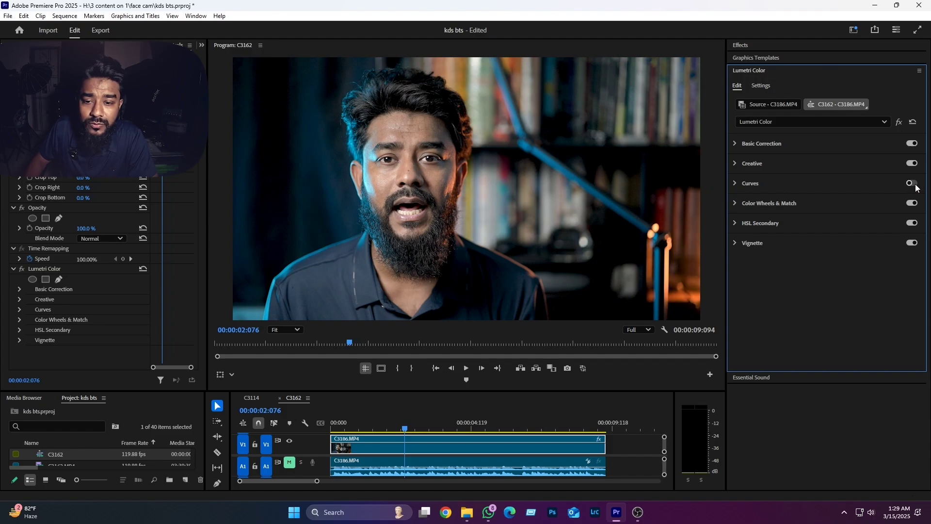
click(913, 183)
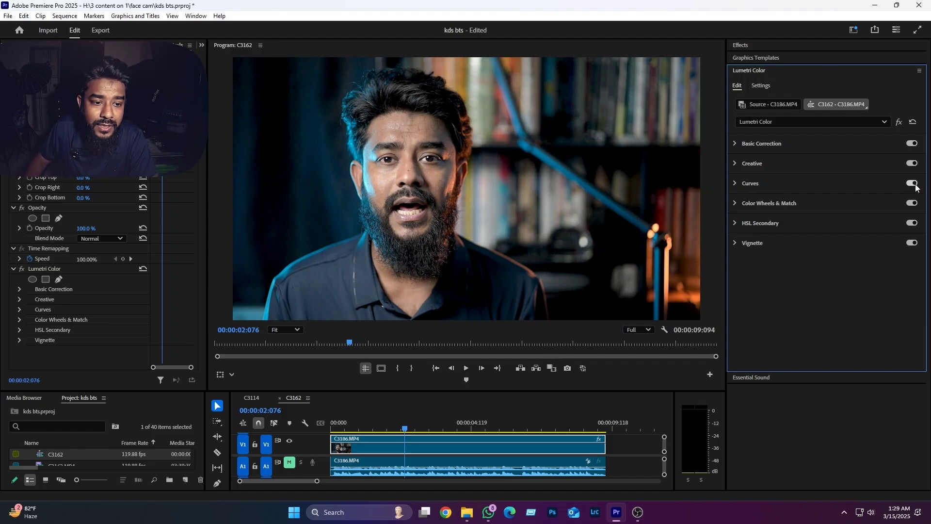
click(915, 184)
click(915, 184)
click(915, 184)
click(915, 185)
click(915, 185)
click(915, 184)
click(915, 184)
click(915, 184)
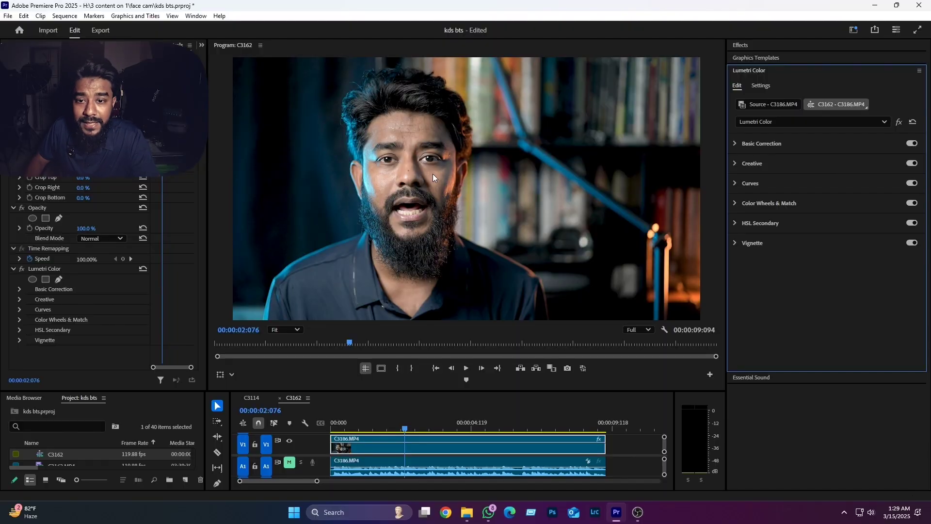
Step: In Color Wheels & Match, tint the shadows slightly toward blue-cyan, try a strong red tint, and return to the slight cool tint
click(736, 202)
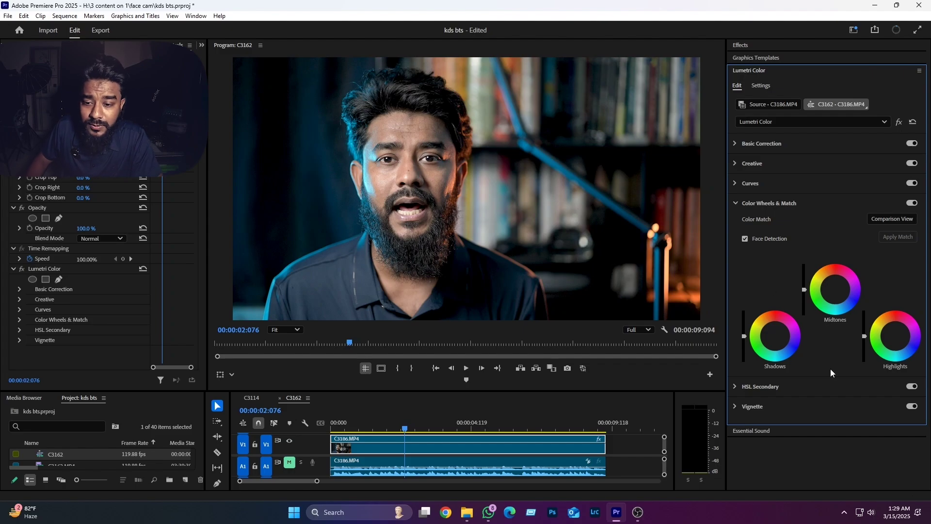
scroll(893, 326, down, 1)
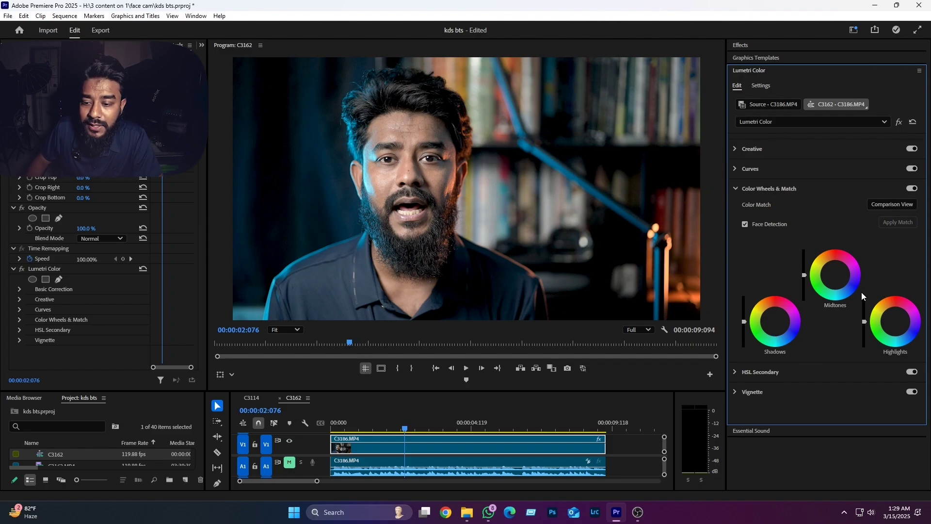
click(780, 333)
drag(775, 322, 776, 323)
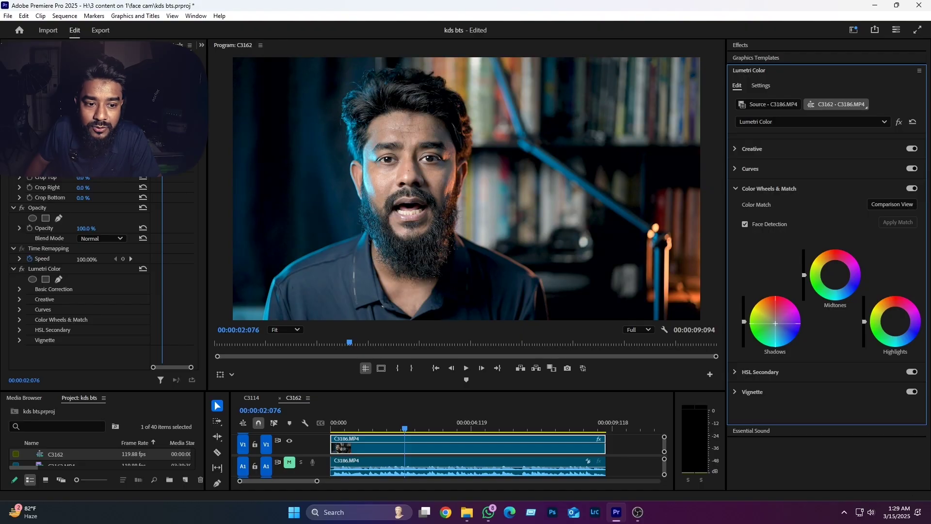
click(776, 326)
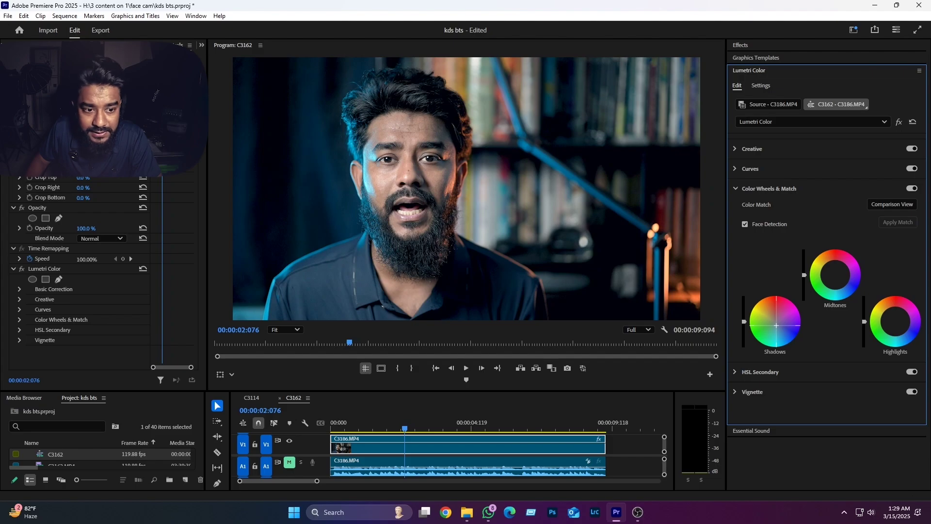
drag(776, 326, 776, 325)
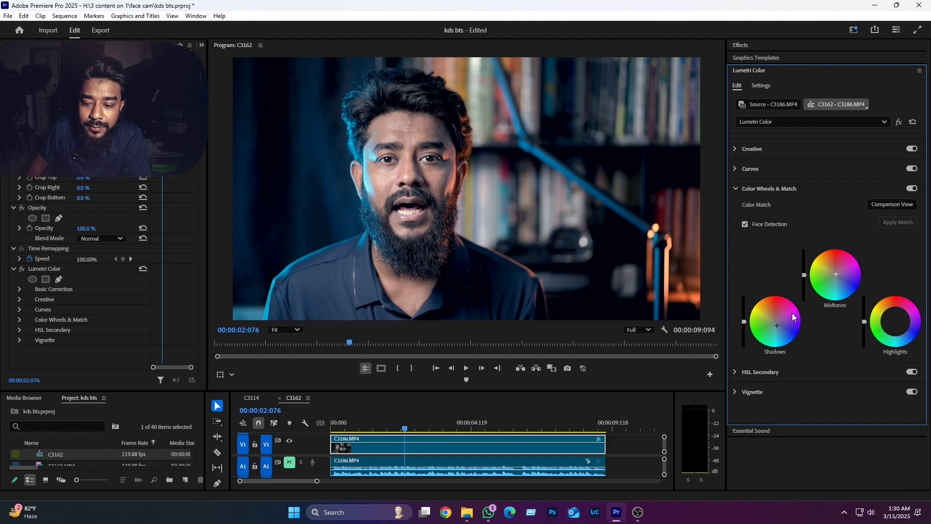
click(778, 303)
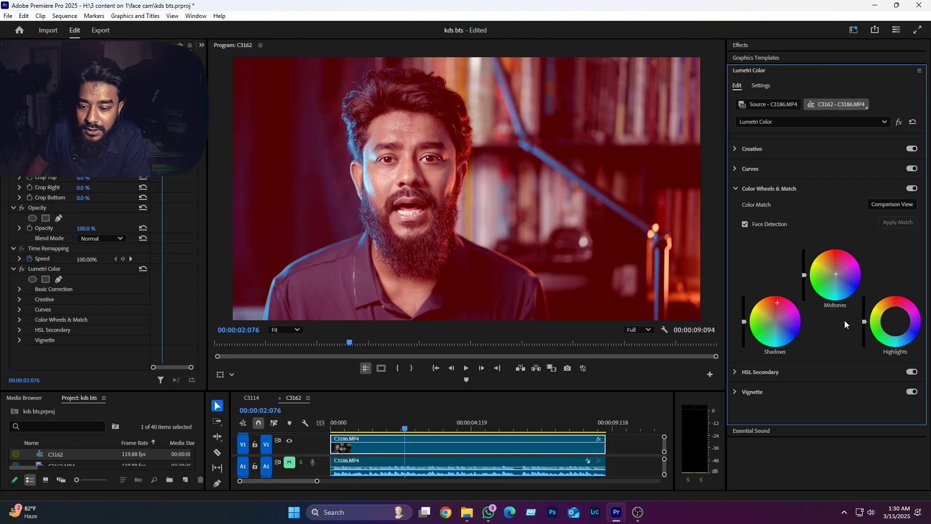
click(778, 325)
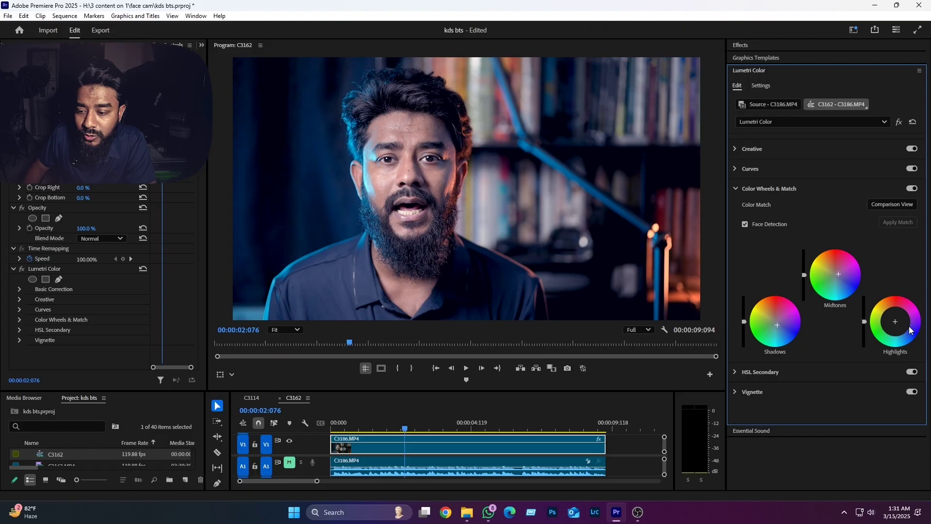
Step: Tint the highlights slightly toward orange, compare the image with Color Wheels & Match off and on, and collapse the section
drag(880, 322, 893, 319)
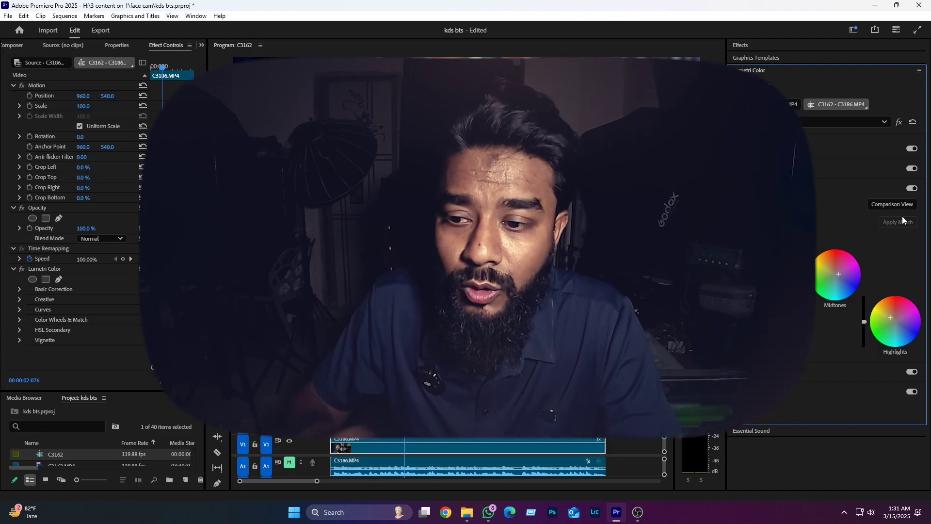
click(912, 189)
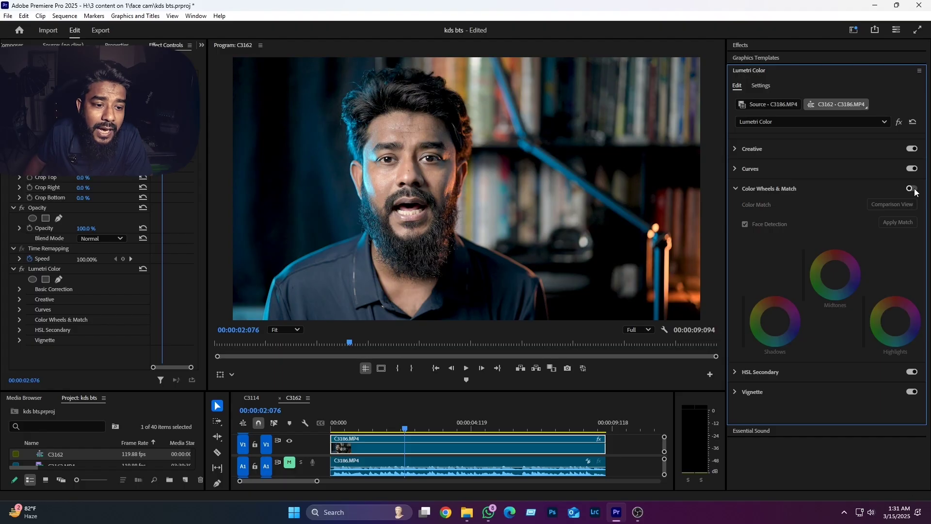
click(913, 189)
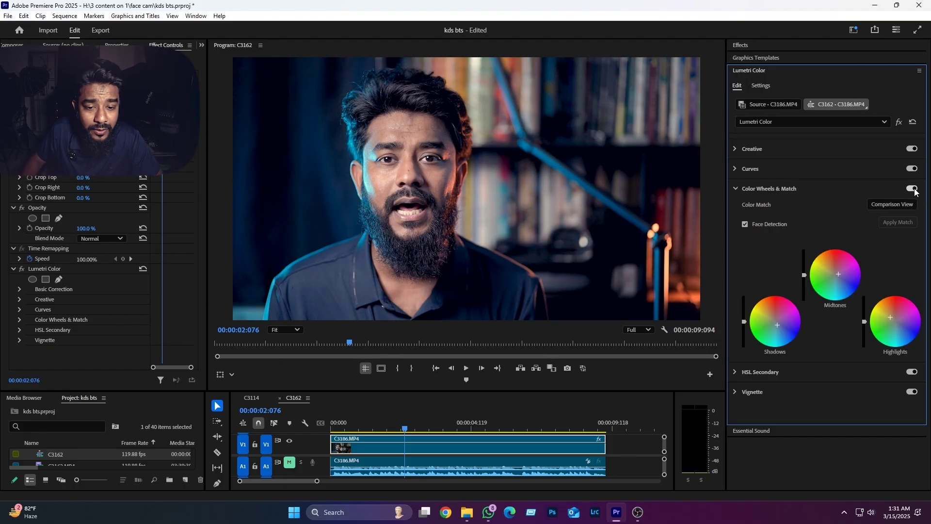
click(735, 188)
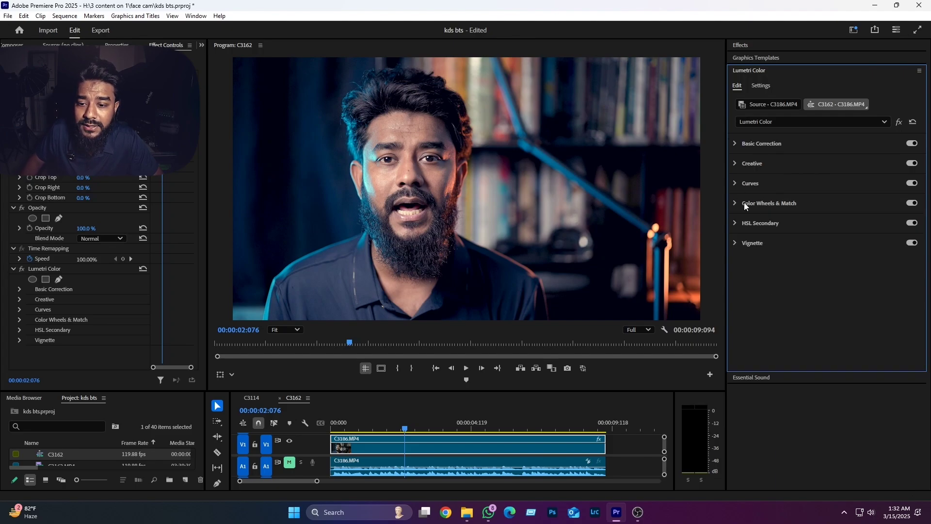
Step: Key the skin in HSL Secondary by sampling several spots on the forehead and face, and show the selection as a Color/Gray mask
click(735, 222)
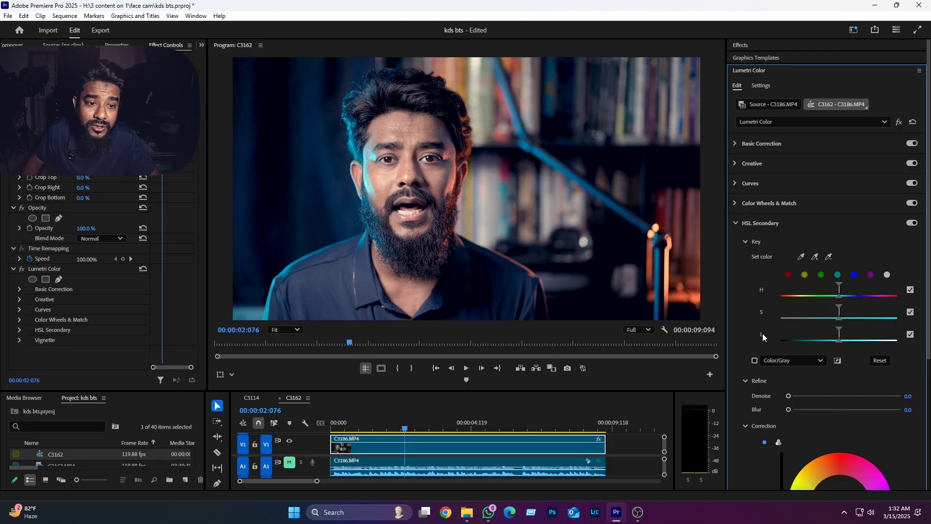
scroll(762, 332, down, 3)
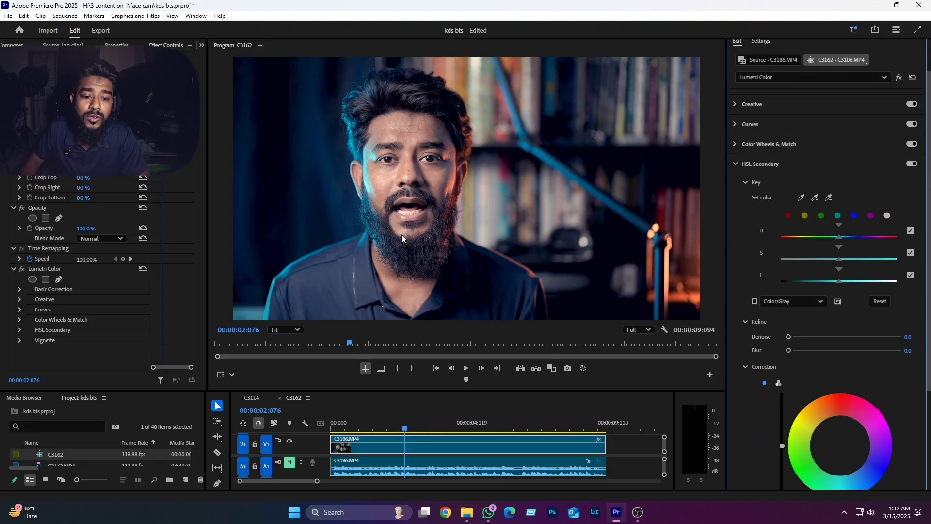
click(816, 198)
click(412, 135)
click(413, 132)
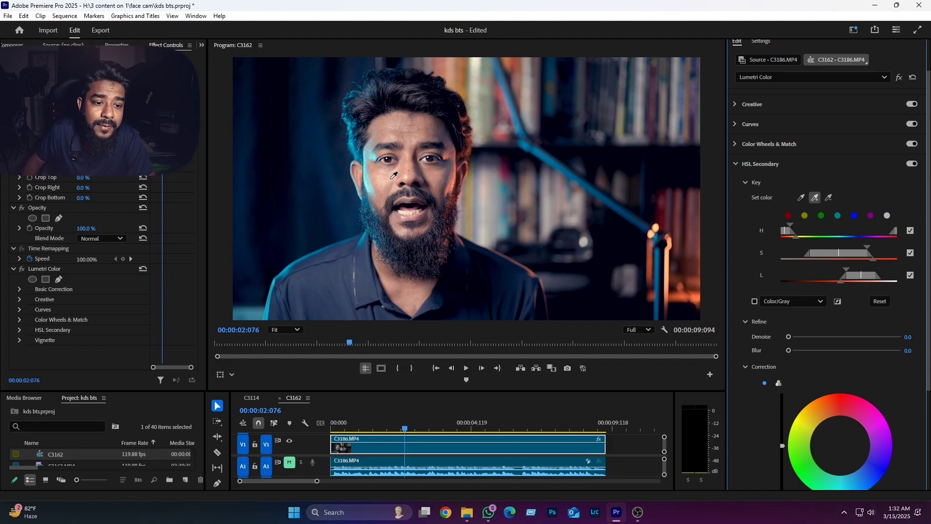
click(414, 147)
click(411, 160)
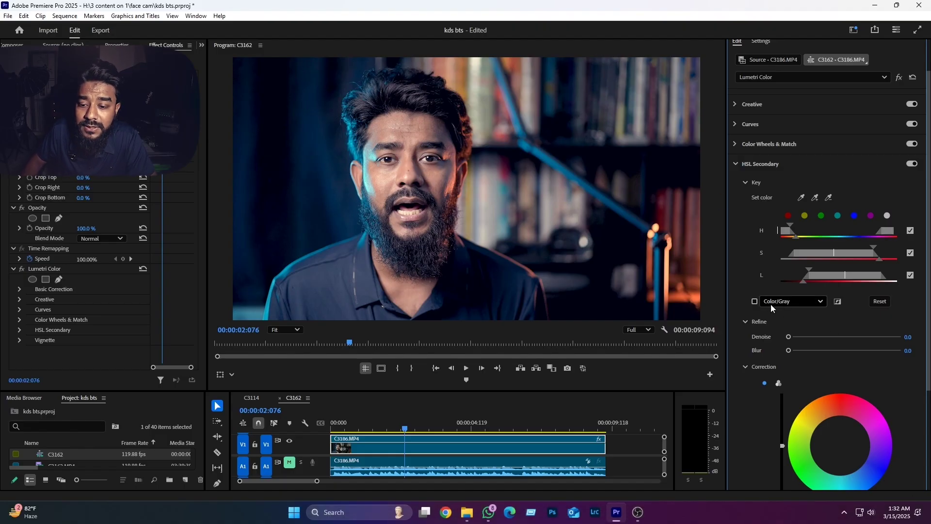
click(754, 302)
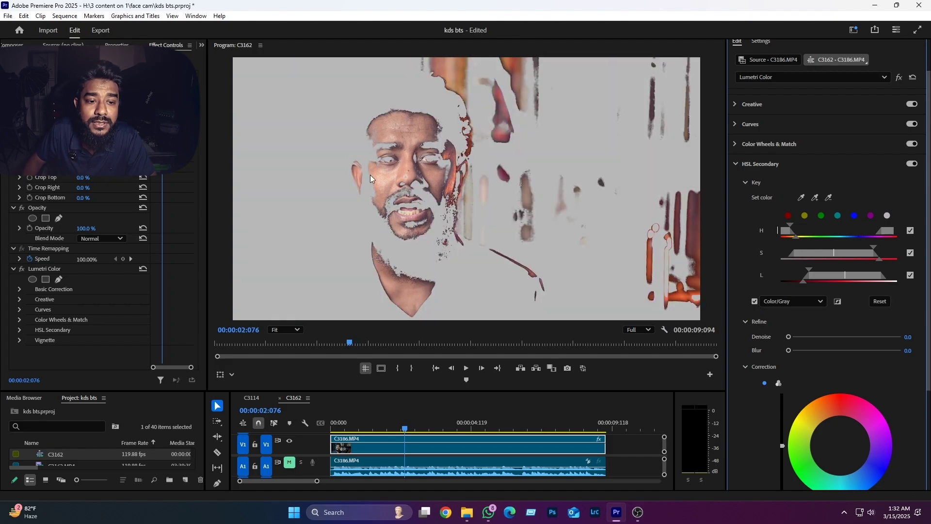
Step: Preview the skin key inverted and restored, as Color/Black and as White/Black, and return the mask display to Color/Gray
click(837, 302)
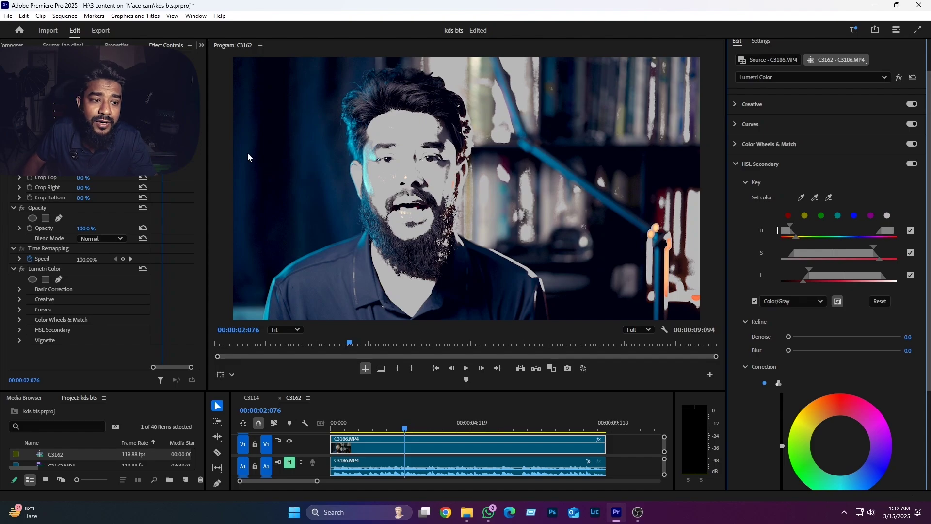
click(837, 302)
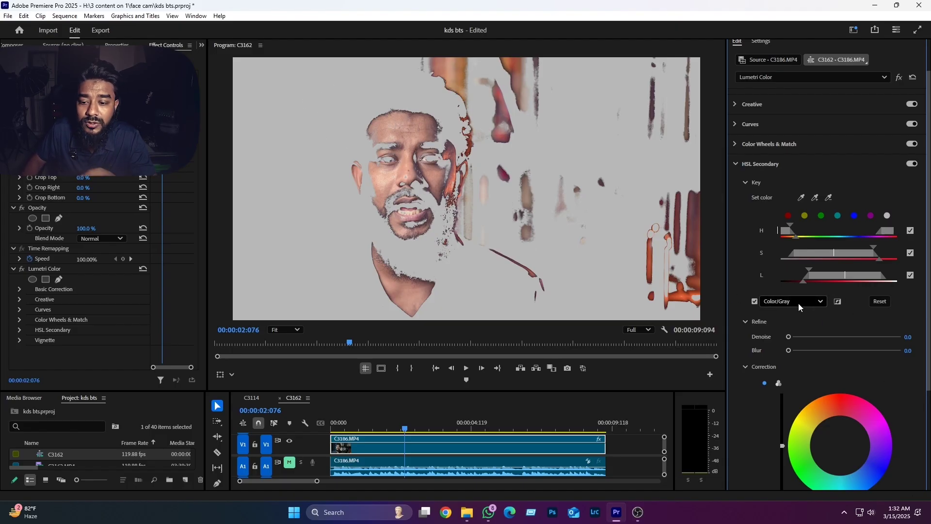
click(821, 301)
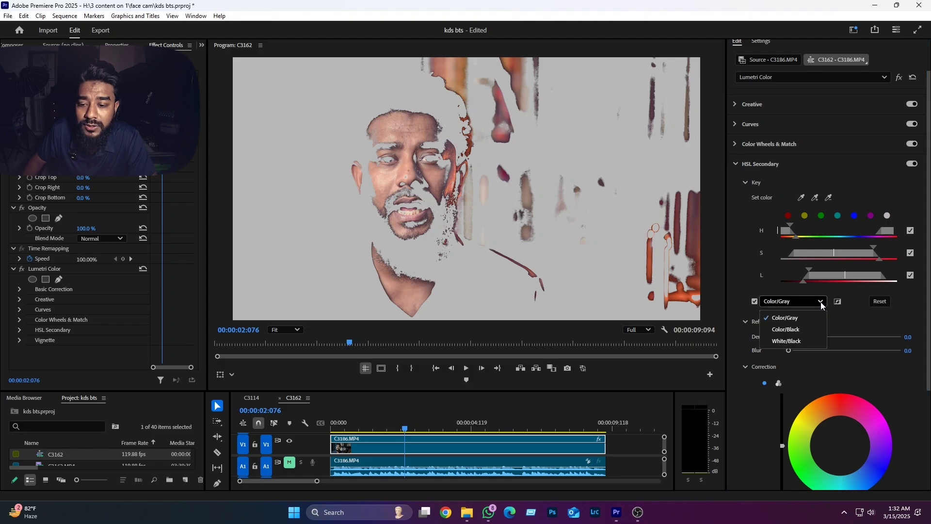
click(780, 330)
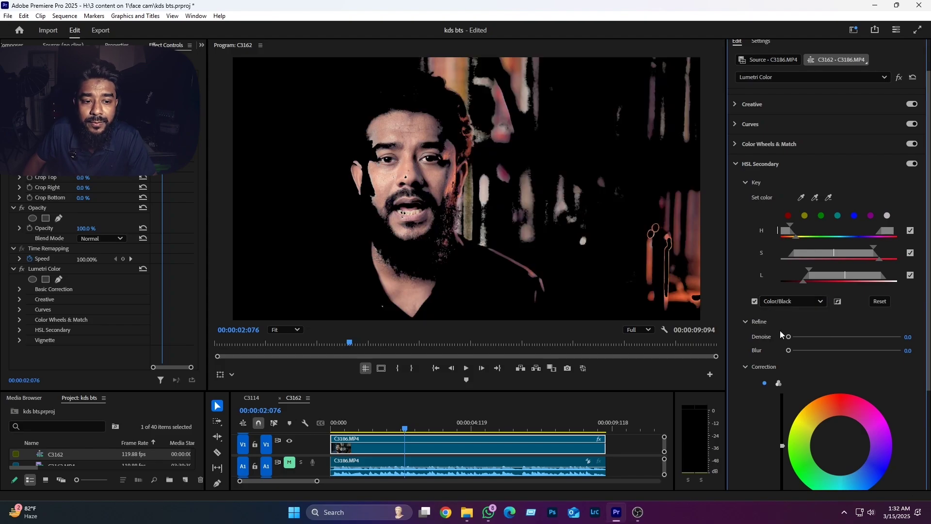
click(788, 306)
click(781, 342)
click(793, 301)
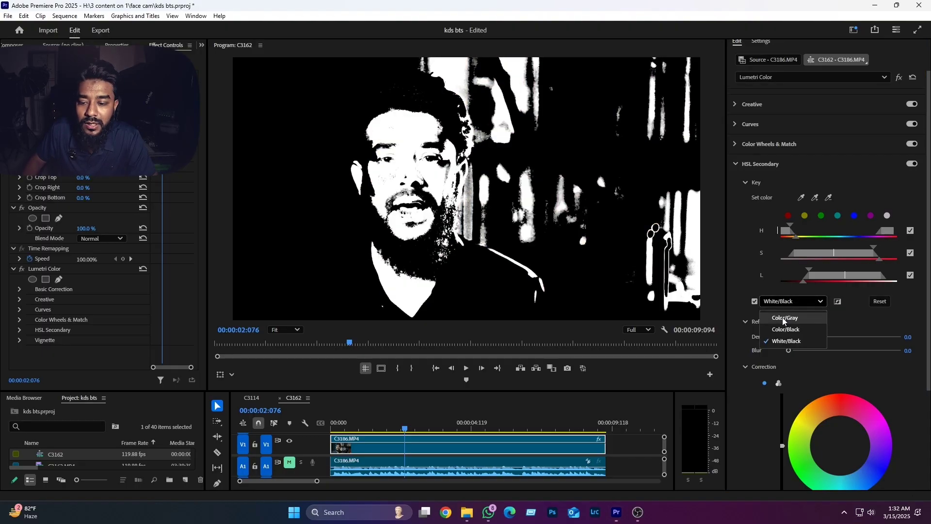
click(783, 319)
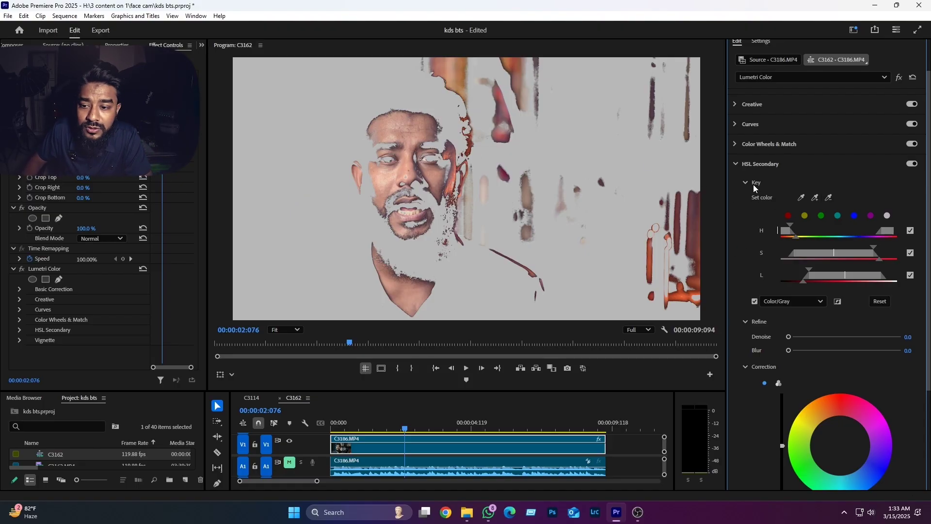
Step: Add the shaded side of the face to the skin key, subtract the bookshelf background colors, and turn off the mask display
click(815, 198)
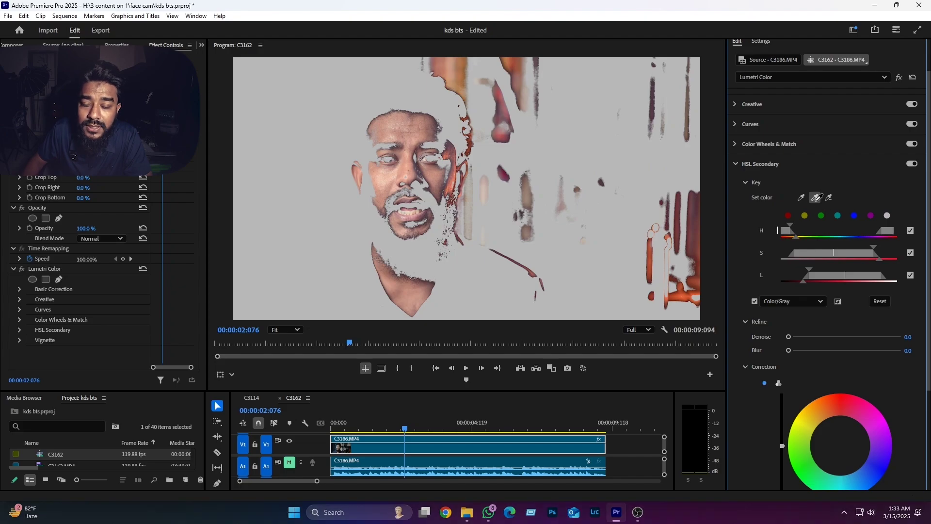
click(381, 178)
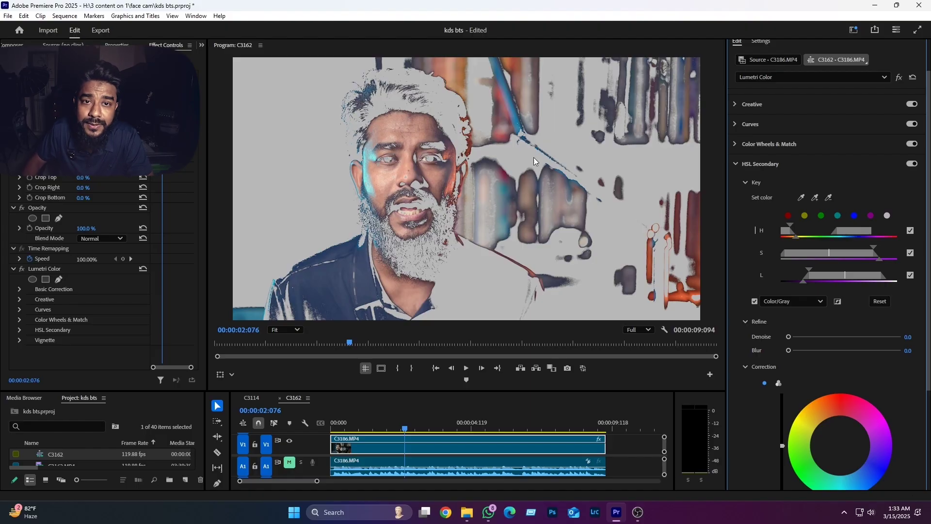
click(828, 197)
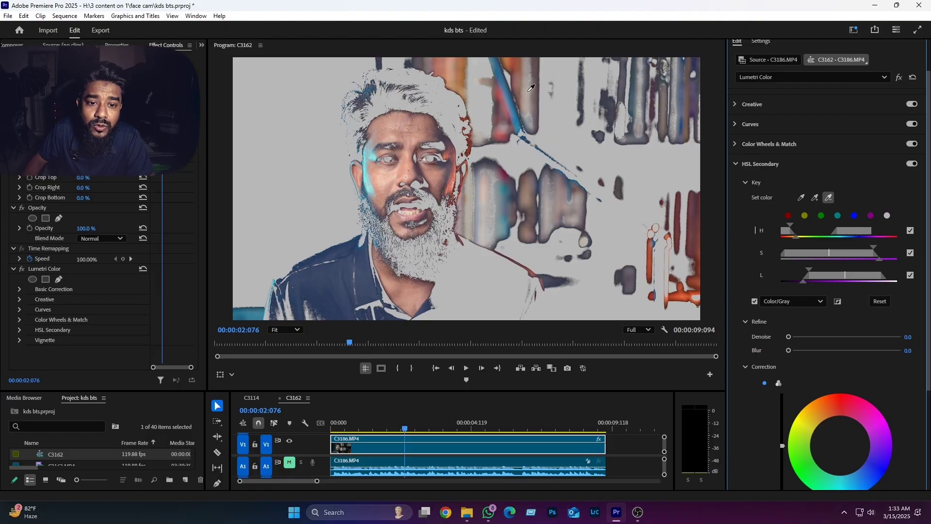
click(511, 190)
click(511, 190)
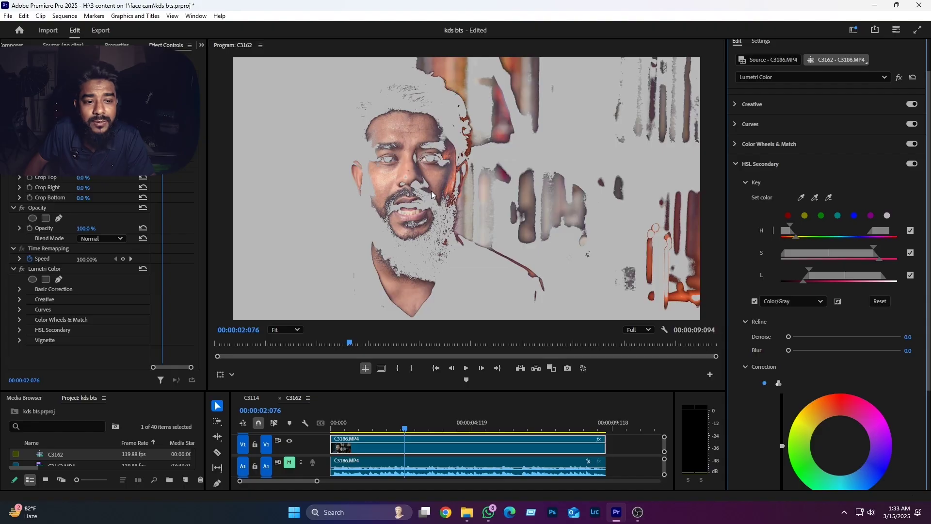
click(754, 301)
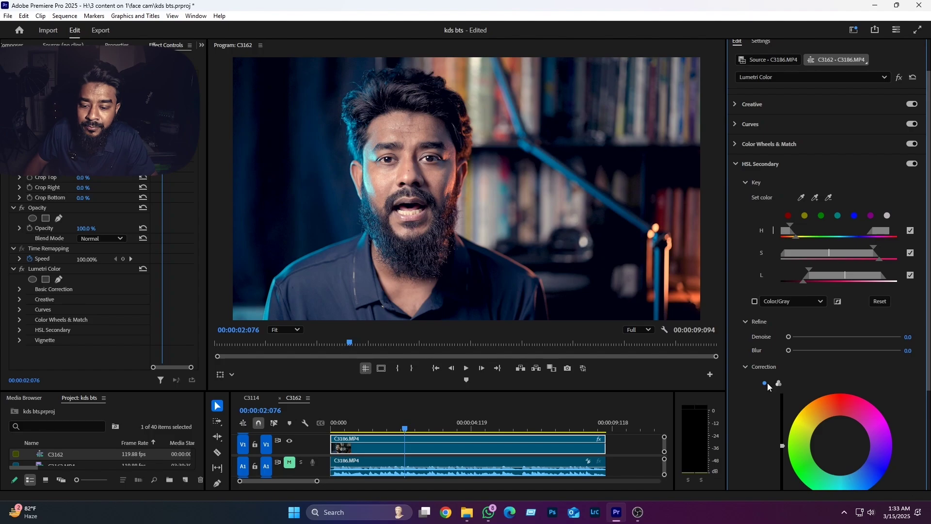
Step: Refine the skin key with Denoise 10.3 and Blur 2.8, and check the face up close
scroll(764, 385, down, 2)
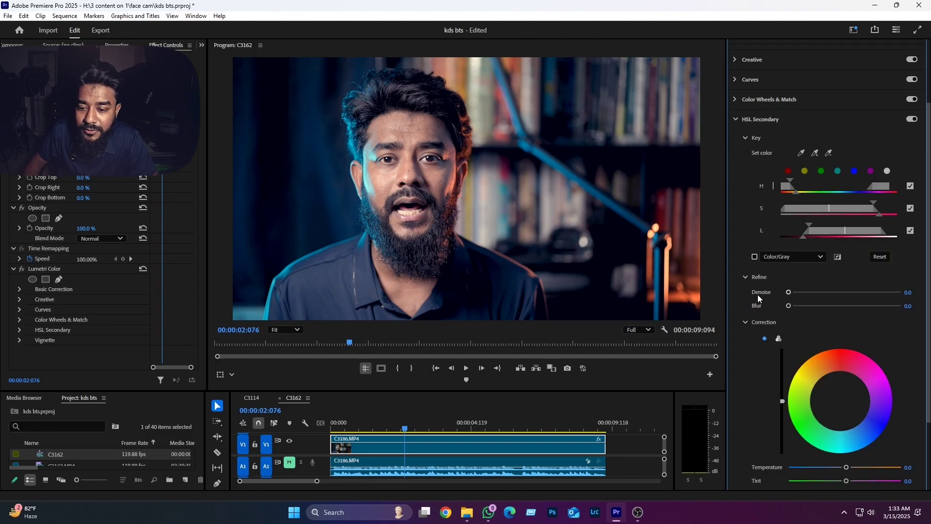
drag(789, 292, 796, 291)
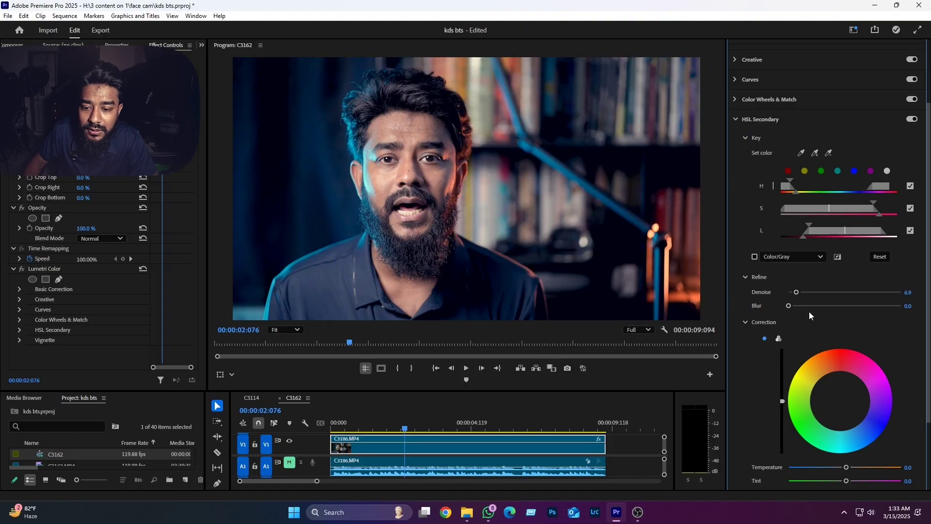
drag(797, 292, 800, 292)
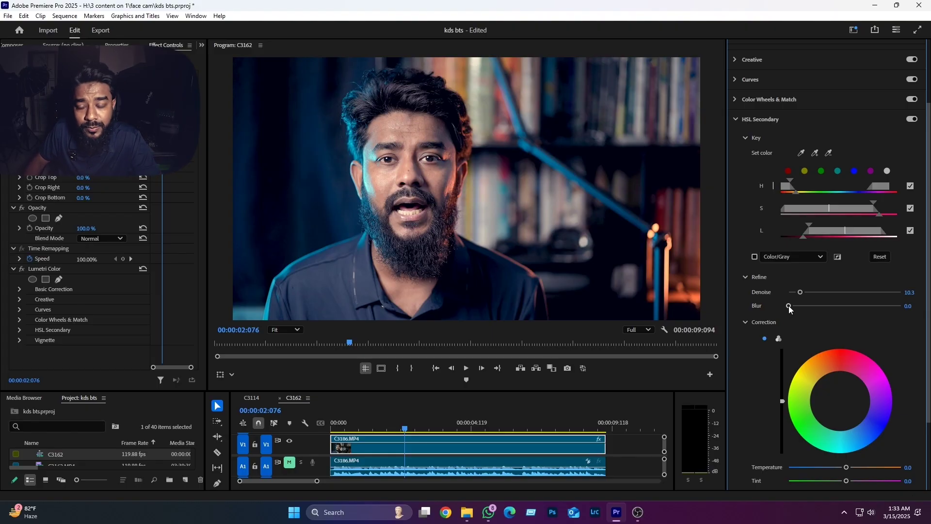
drag(788, 305, 866, 304)
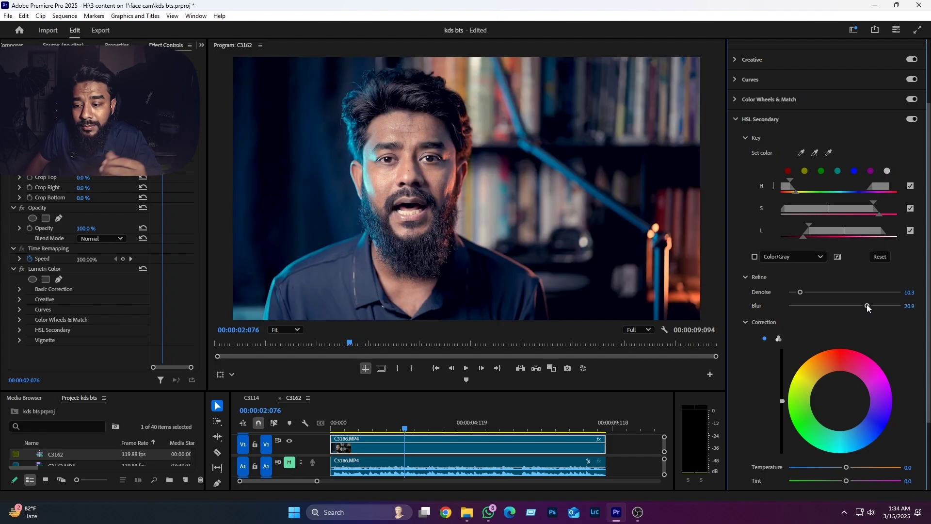
drag(867, 306, 799, 306)
scroll(408, 167, up, 4)
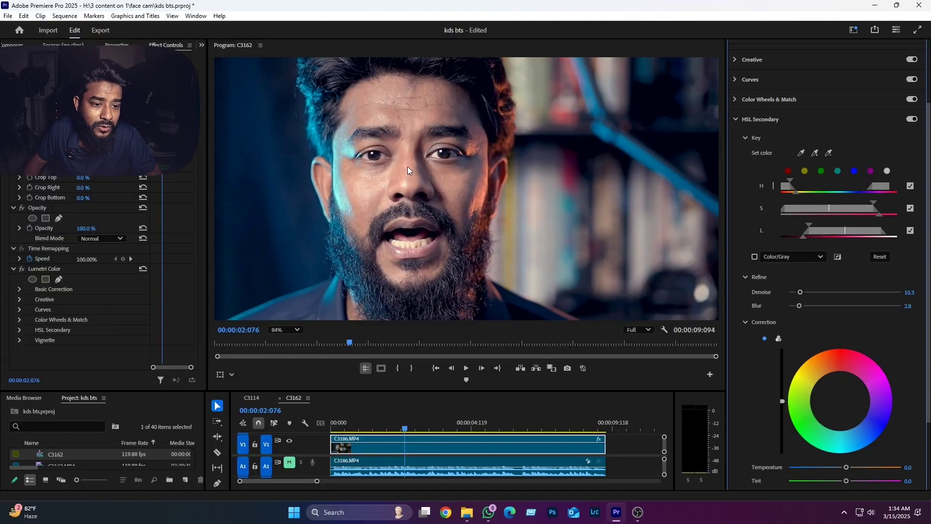
scroll(400, 171, down, 4)
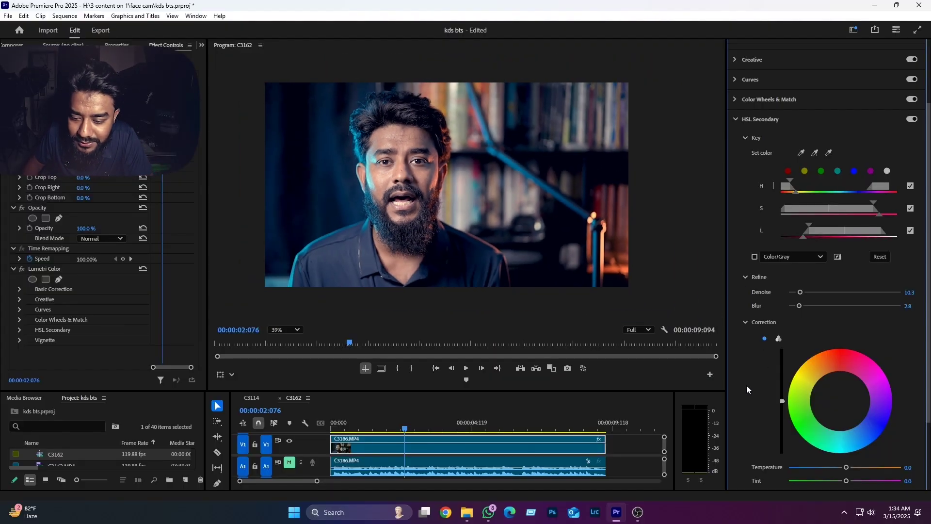
Step: Try brightening the keyed skin with the correction wheel's luminance slider and undo the change
scroll(751, 383, down, 1)
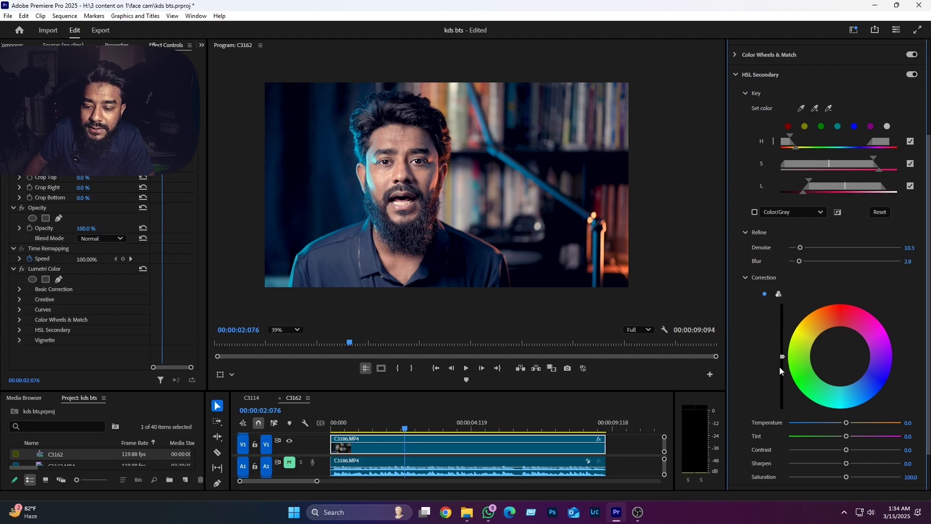
drag(782, 356, 782, 332)
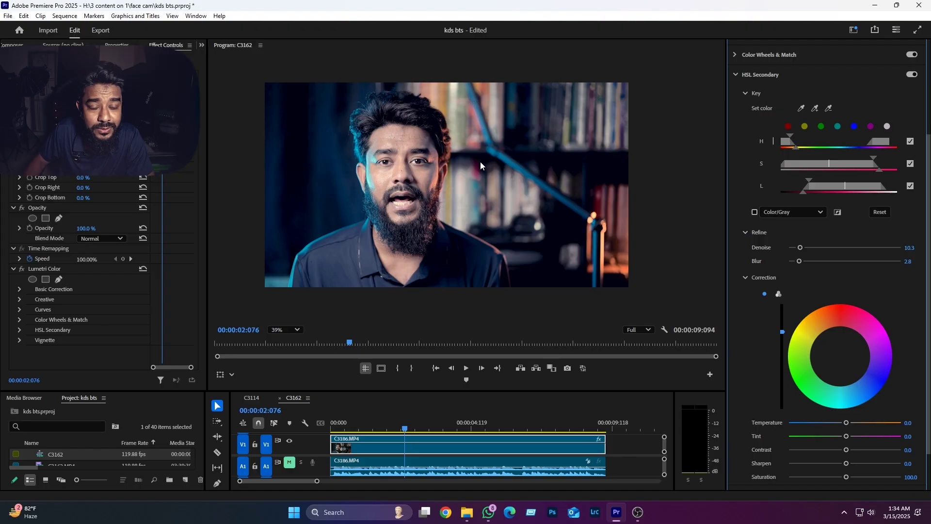
key(ctrl+z)
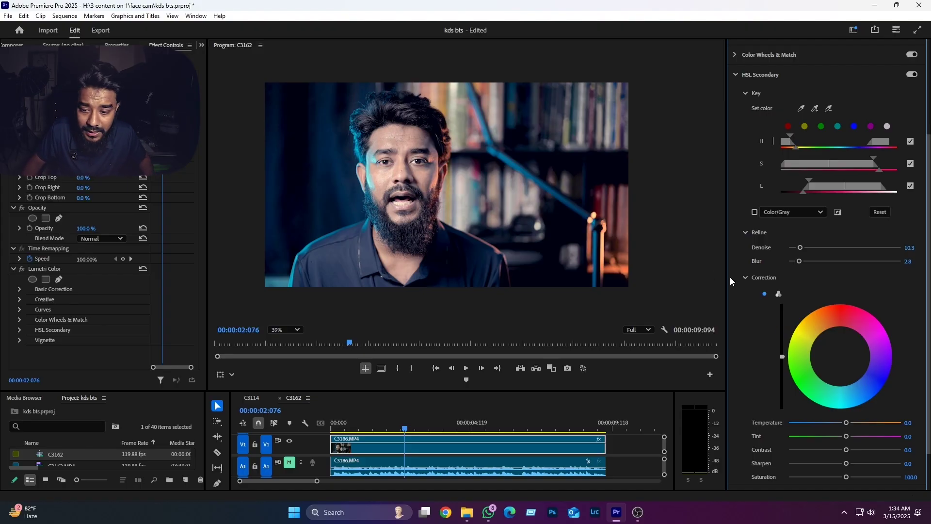
click(782, 357)
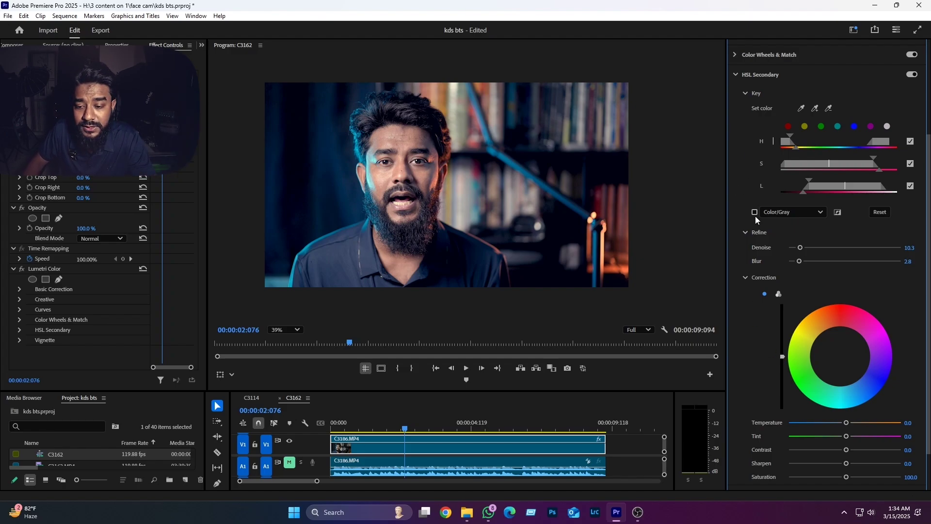
Step: Warm the keyed skin slightly by setting the HSL Secondary correction Temperature to 3.9
scroll(755, 337, down, 2)
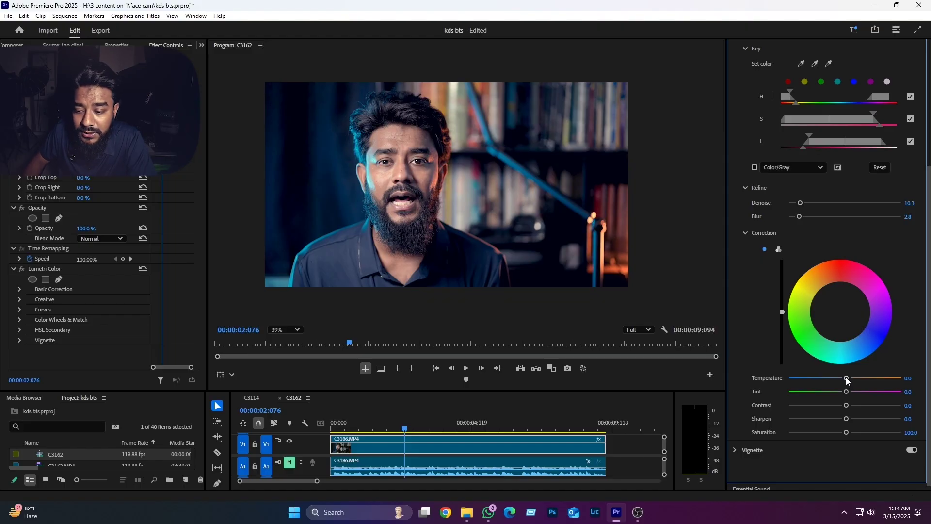
drag(847, 379, 842, 379)
drag(823, 382, 848, 387)
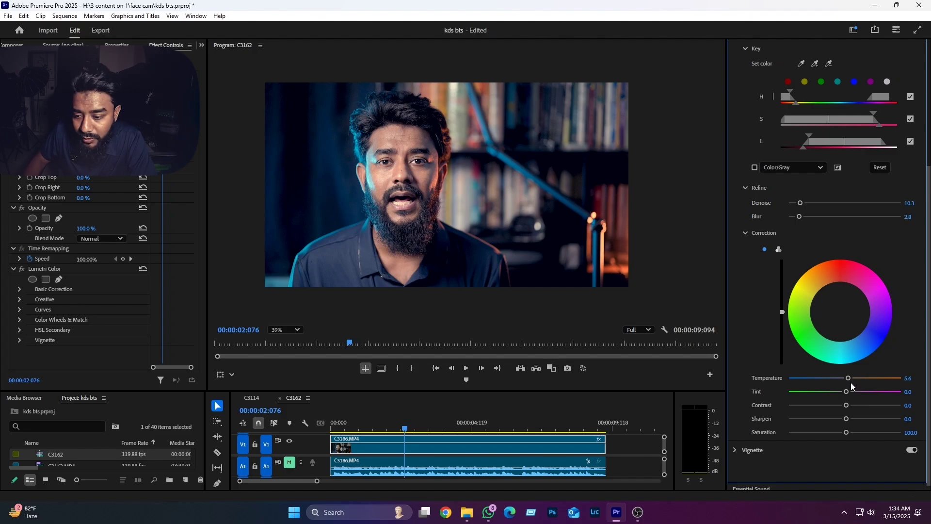
drag(851, 379, 847, 382)
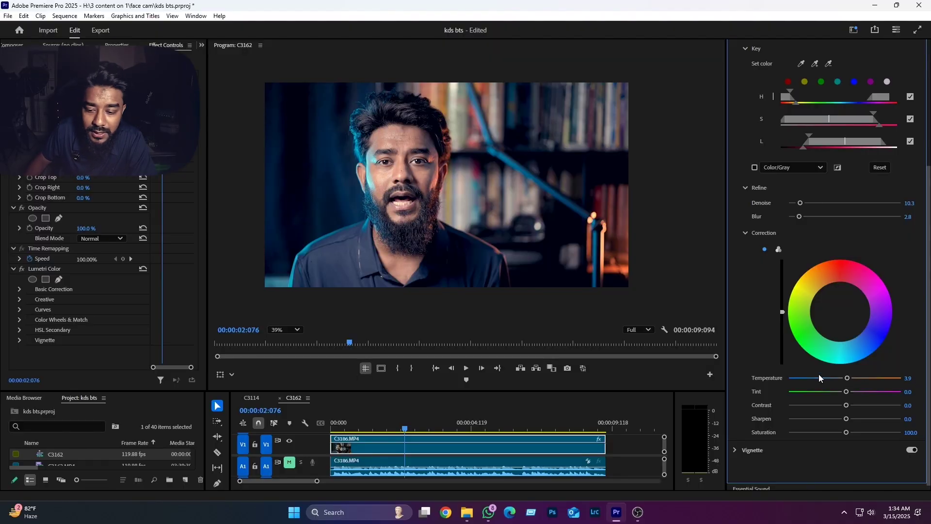
Step: Soften the keyed skin with Sharpen at -3.0 and raise its Saturation to 104.7, checking the face up close
scroll(760, 434, down, 1)
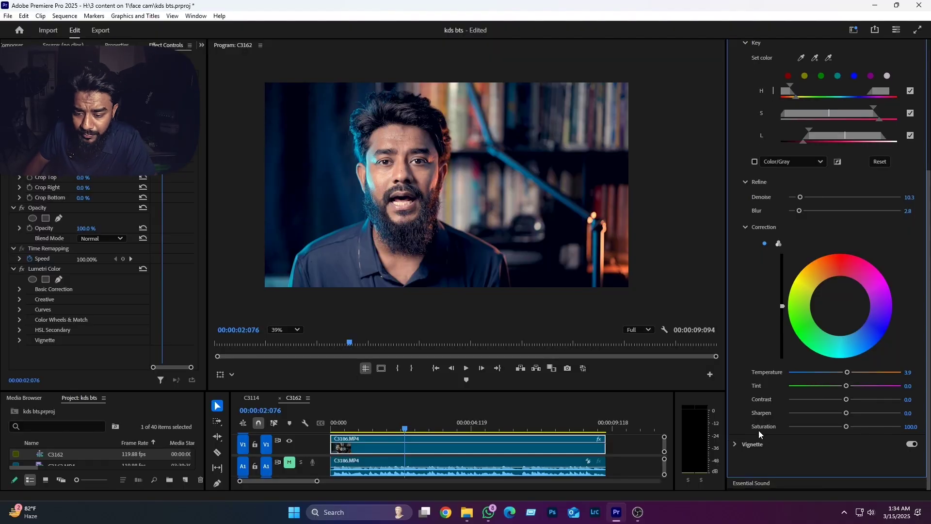
mouse_move(847, 413)
mouse_down()
mouse_move(901, 414)
mouse_move(817, 417)
mouse_move(868, 415)
mouse_move(837, 418)
mouse_up()
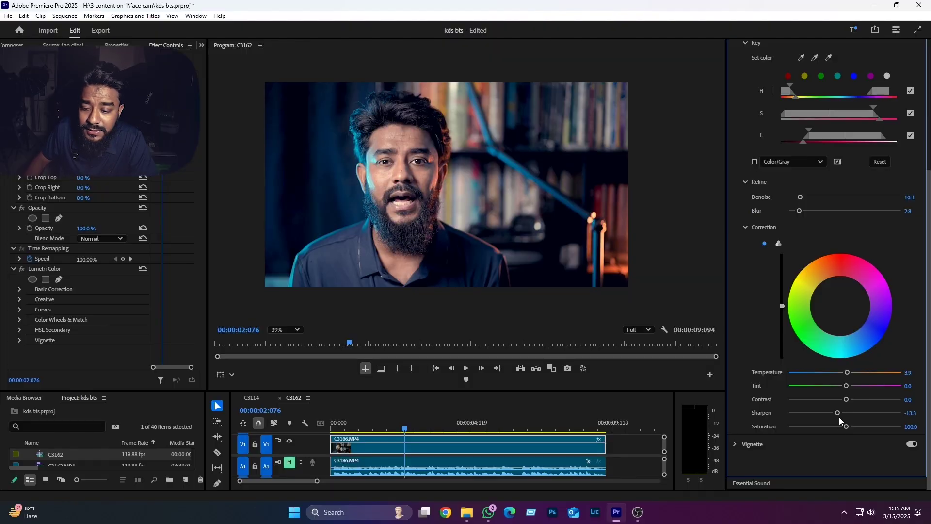
scroll(394, 171, up, 3)
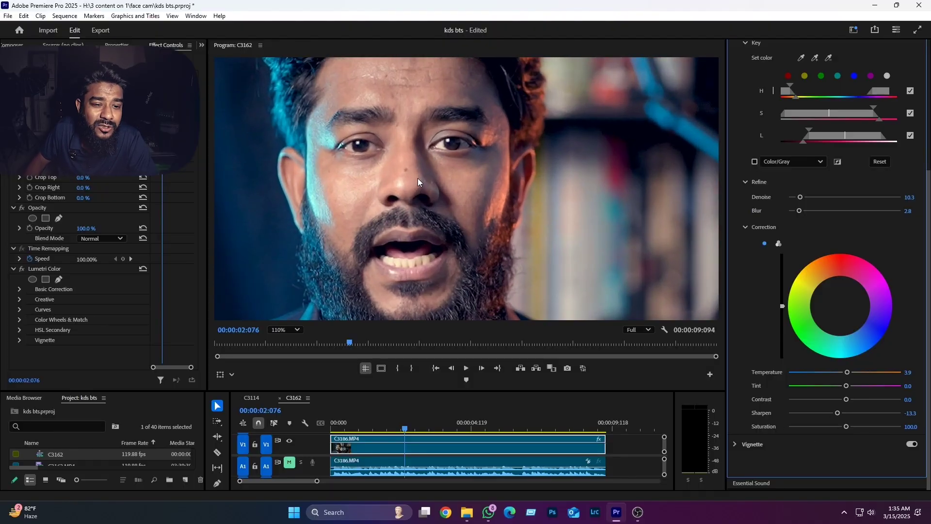
scroll(417, 178, down, 2)
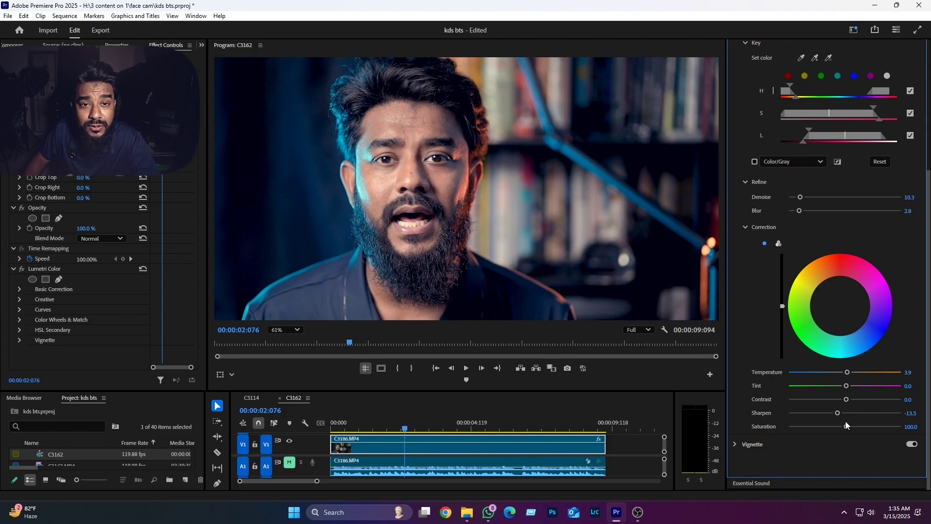
drag(838, 413, 845, 413)
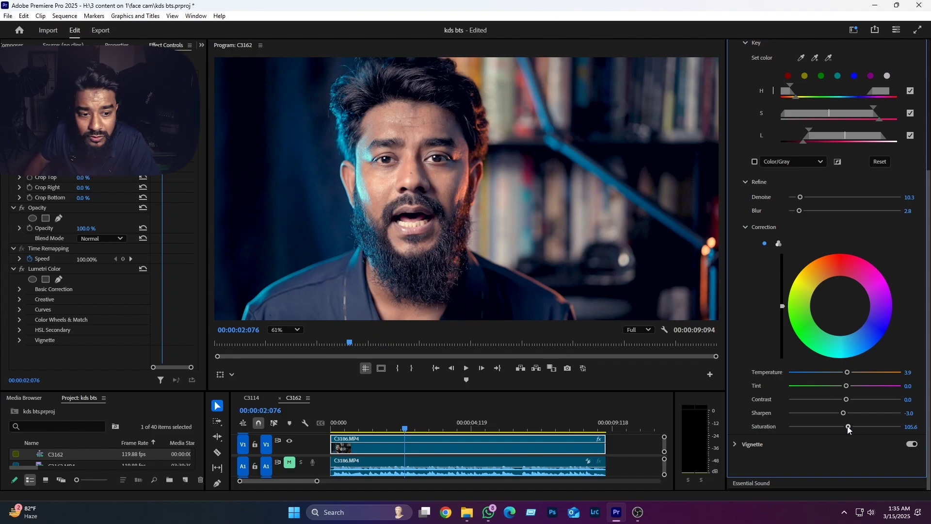
drag(848, 427, 847, 426)
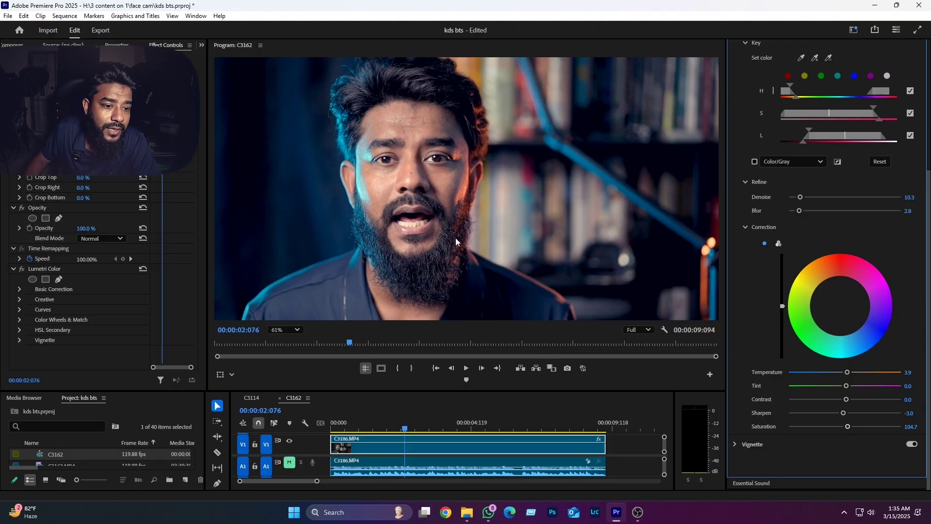
Step: Collapse the HSL Secondary section and compare the whole frame with it off and on, leaving it enabled
scroll(456, 235, down, 3)
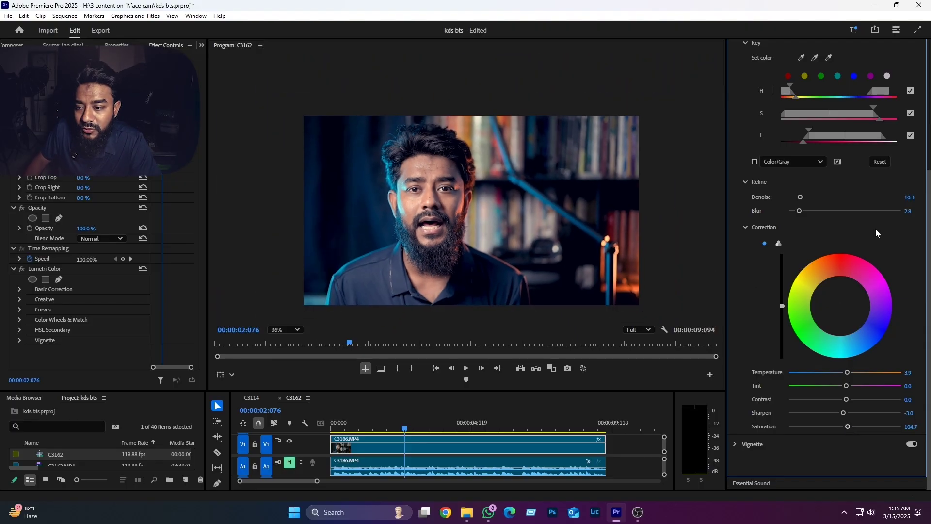
scroll(868, 248, up, 2)
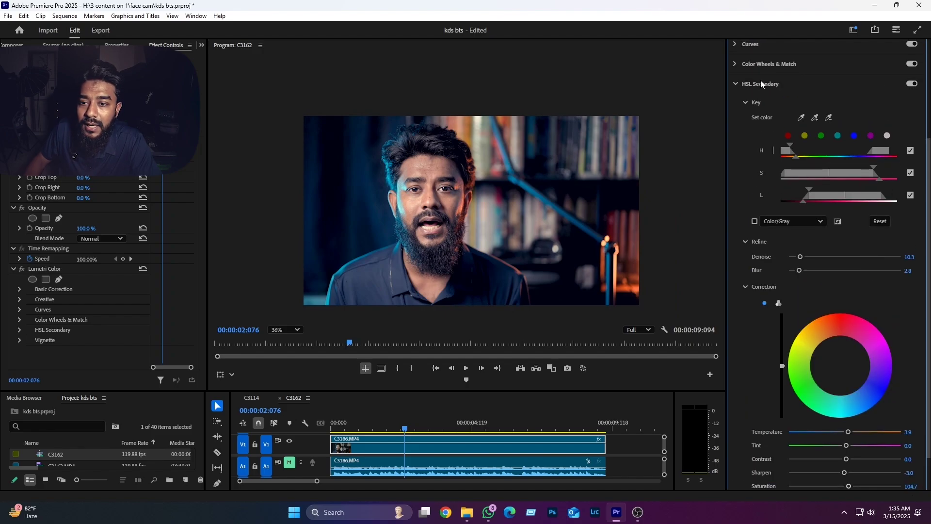
click(735, 83)
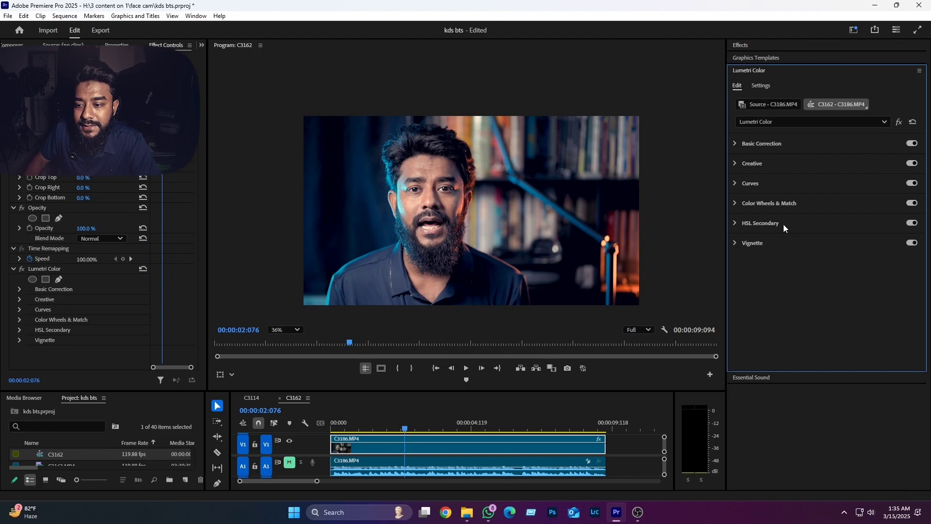
click(914, 225)
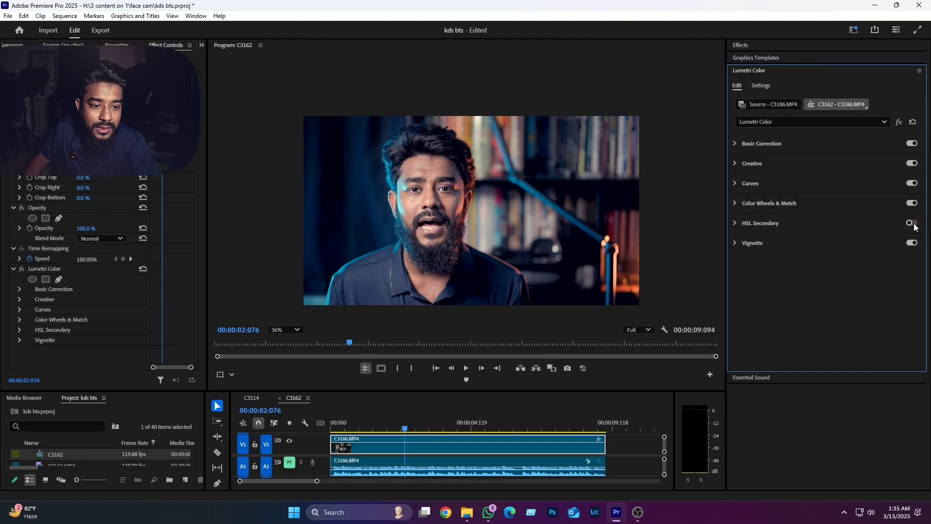
click(911, 225)
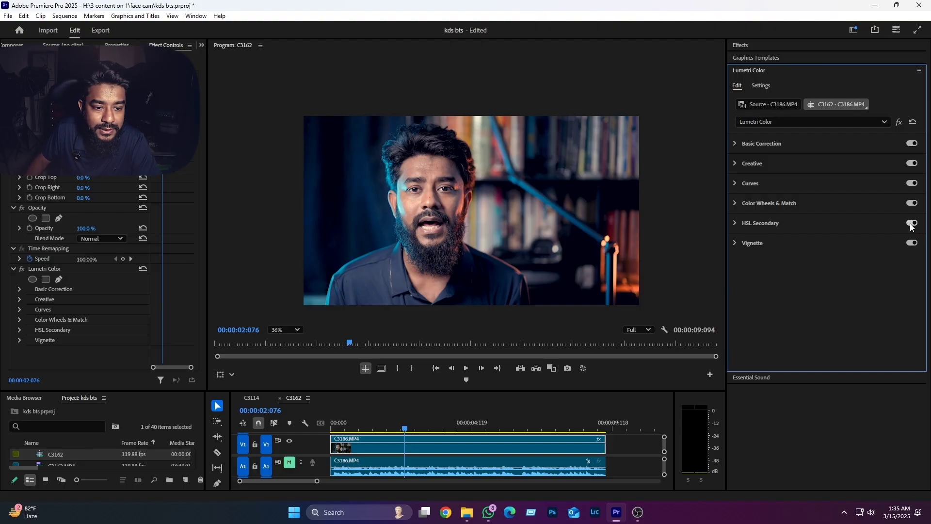
Step: Zoom in on the face and repeatedly compare the skin with HSL Secondary off and on, leaving it enabled
scroll(483, 210, up, 2)
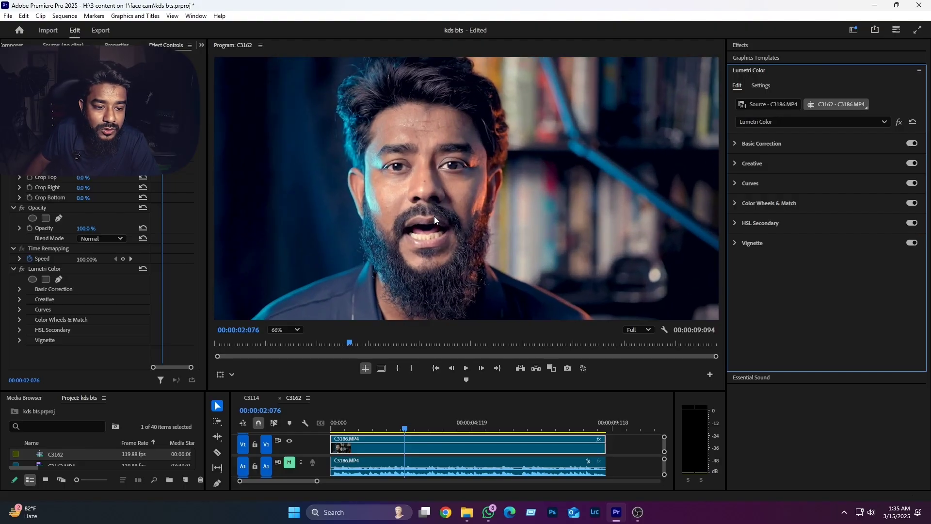
click(914, 225)
click(914, 225)
click(913, 225)
click(914, 224)
click(914, 225)
click(914, 225)
click(913, 224)
click(914, 224)
scroll(388, 207, up, 2)
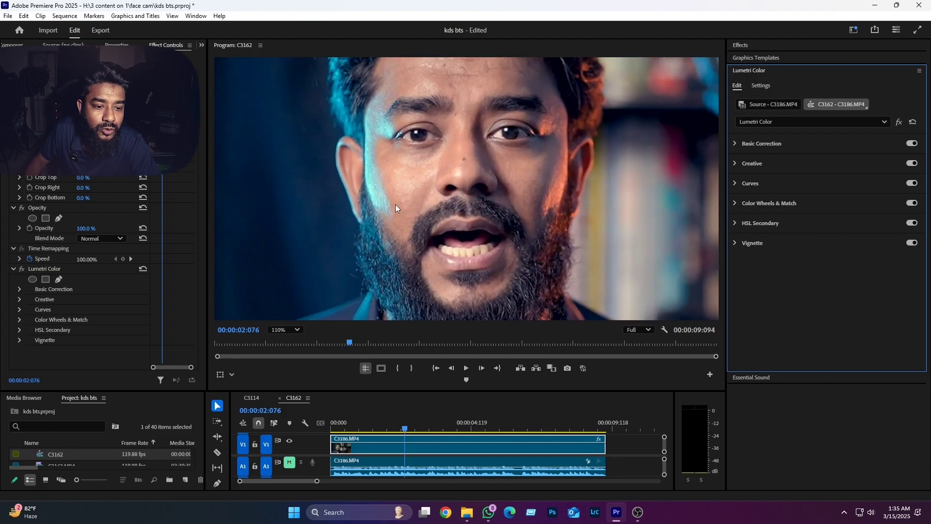
click(914, 225)
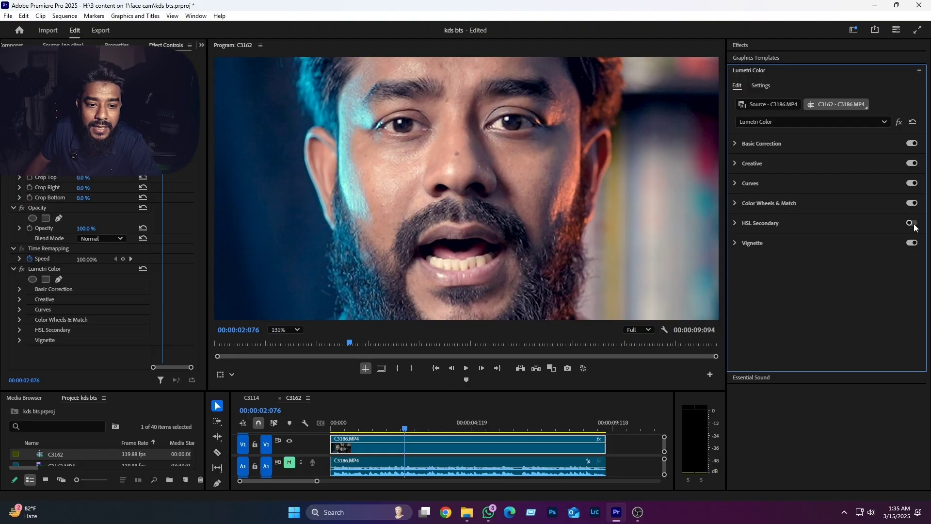
click(914, 224)
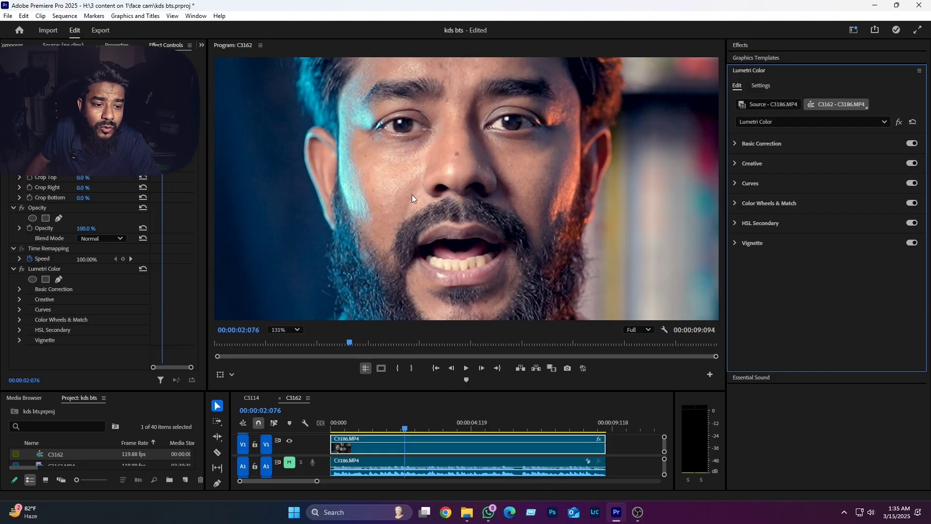
scroll(415, 176, down, 2)
scroll(416, 174, up, 3)
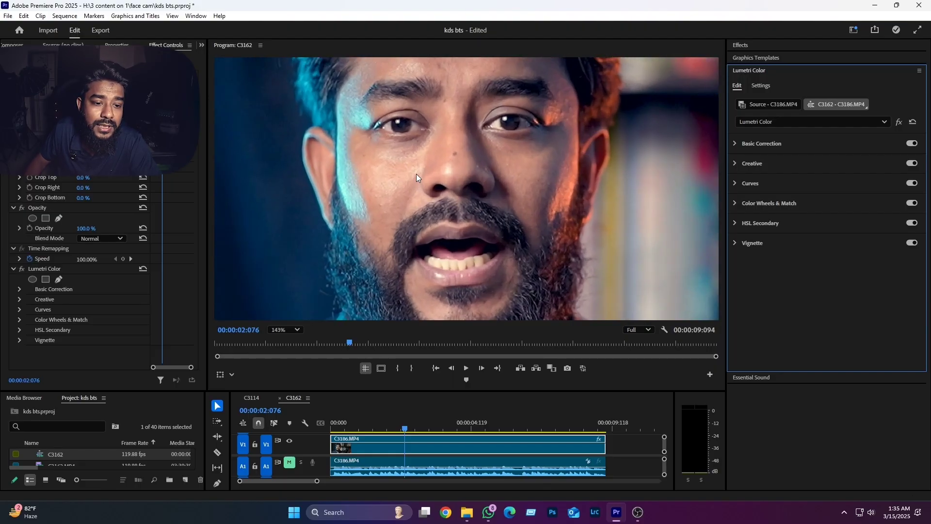
click(913, 224)
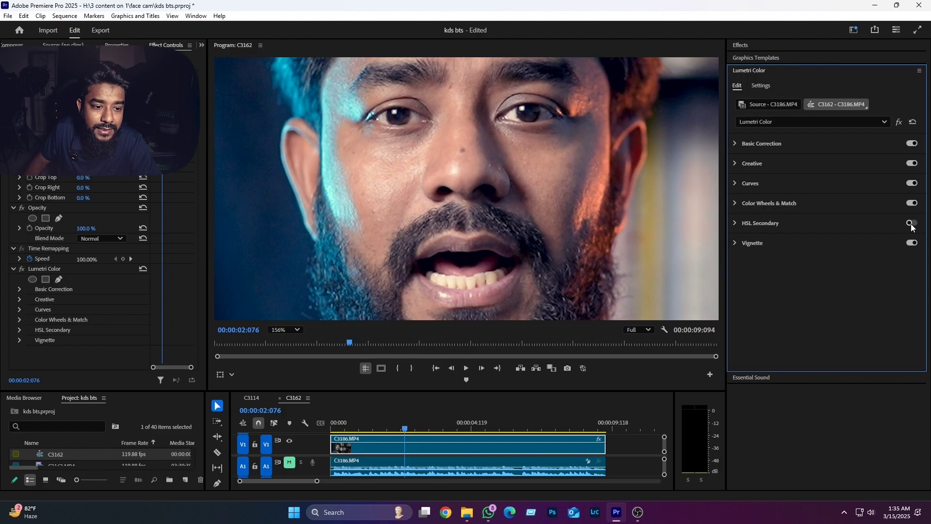
click(912, 224)
click(913, 224)
click(913, 224)
click(913, 224)
click(913, 224)
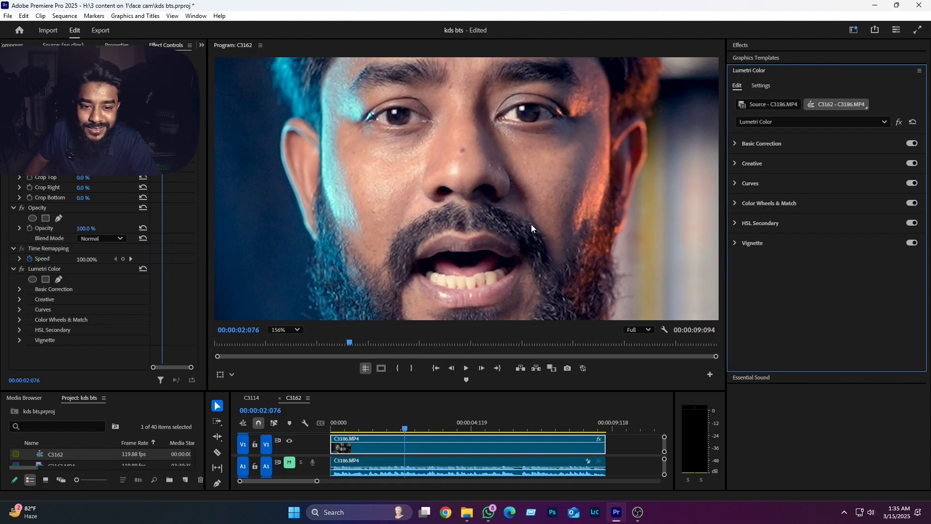
Step: Fit the whole frame in the Program Monitor and expand the Vignette settings
scroll(529, 223, down, 2)
scroll(527, 218, down, 5)
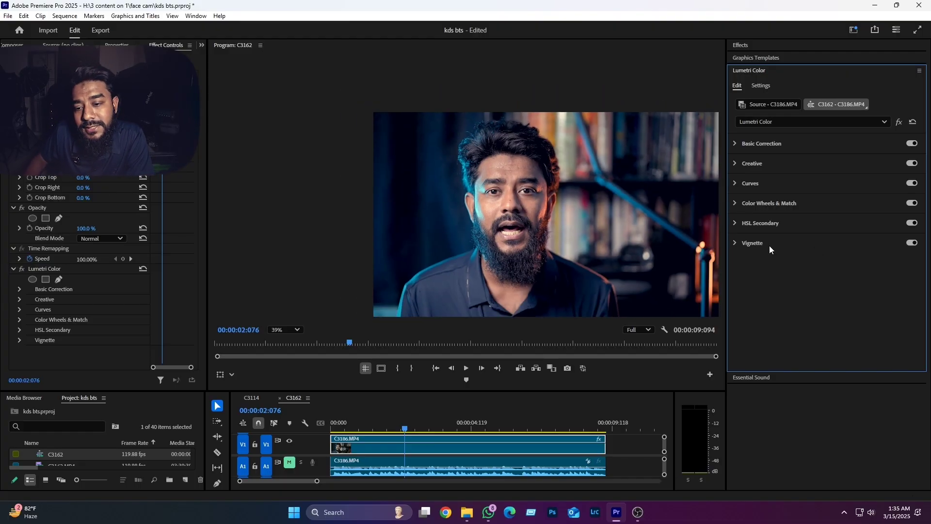
scroll(542, 196, down, 1)
click(285, 330)
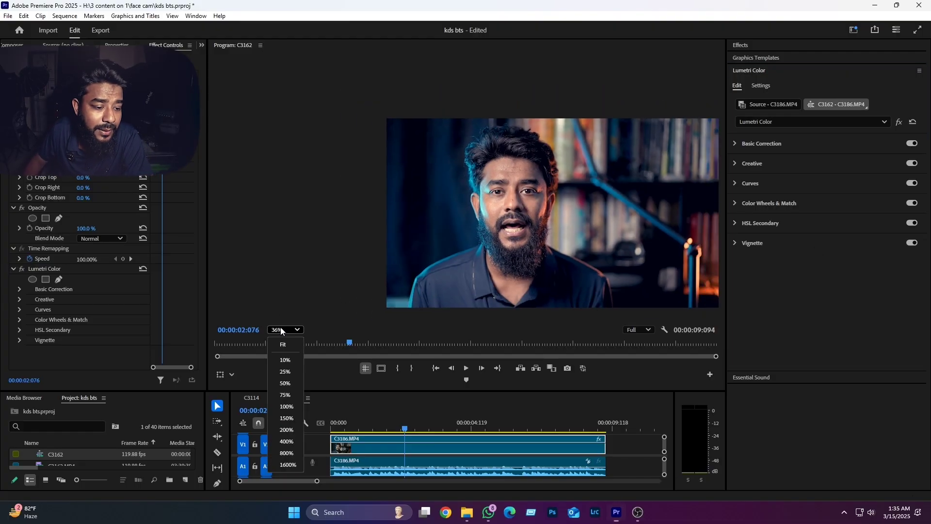
click(283, 345)
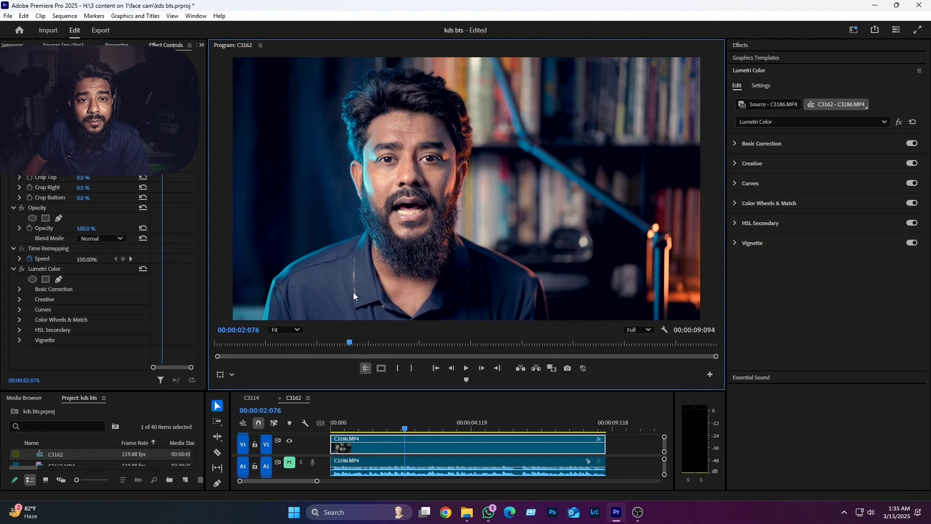
click(735, 243)
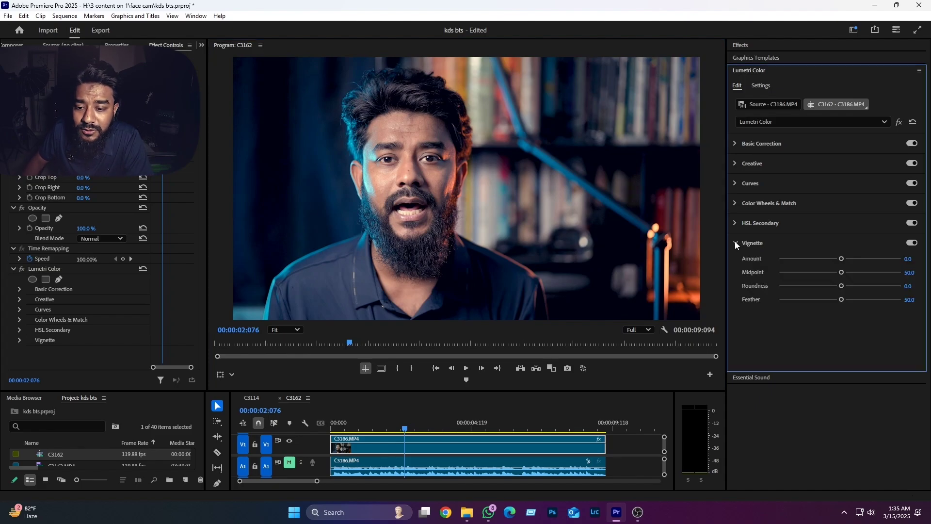
Step: Try a light vignette with Amount 1.4, Midpoint 32.8, Roundness -2.8 and Feather 11.5
mouse_move(837, 261)
mouse_down()
mouse_move(886, 259)
mouse_move(846, 260)
mouse_up()
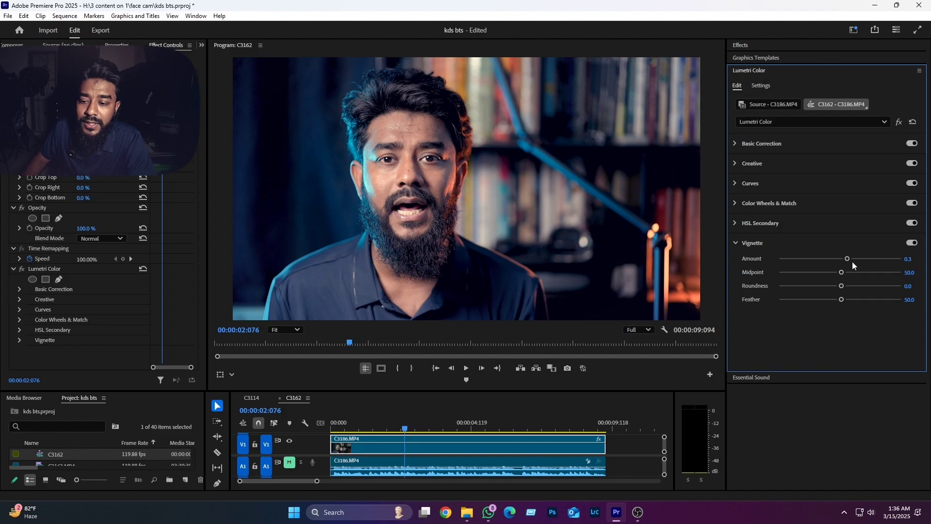
drag(848, 258, 837, 299)
drag(800, 273, 793, 300)
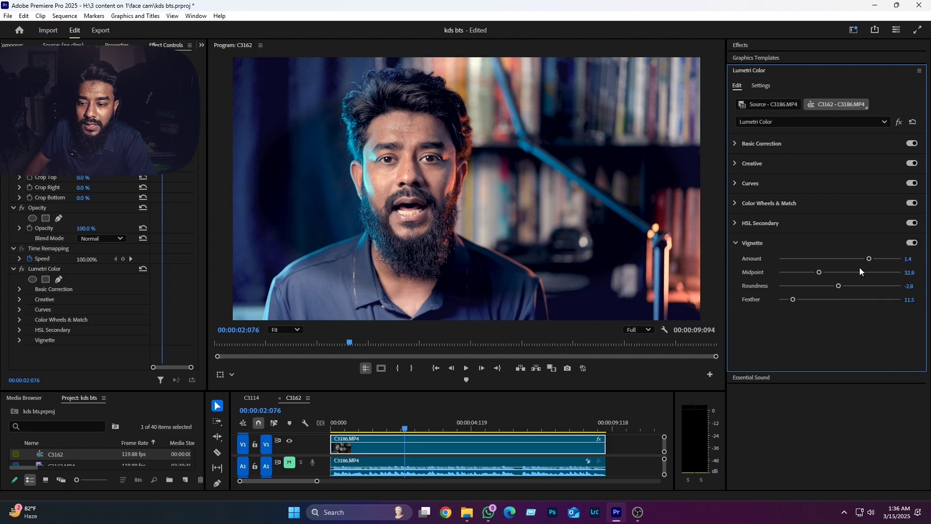
Step: Darken the frame edges with vignette Amount -2.5, Midpoint 49.4, Roundness -36.8 and Feather 42.7, comparing it off and on
drag(866, 260, 792, 267)
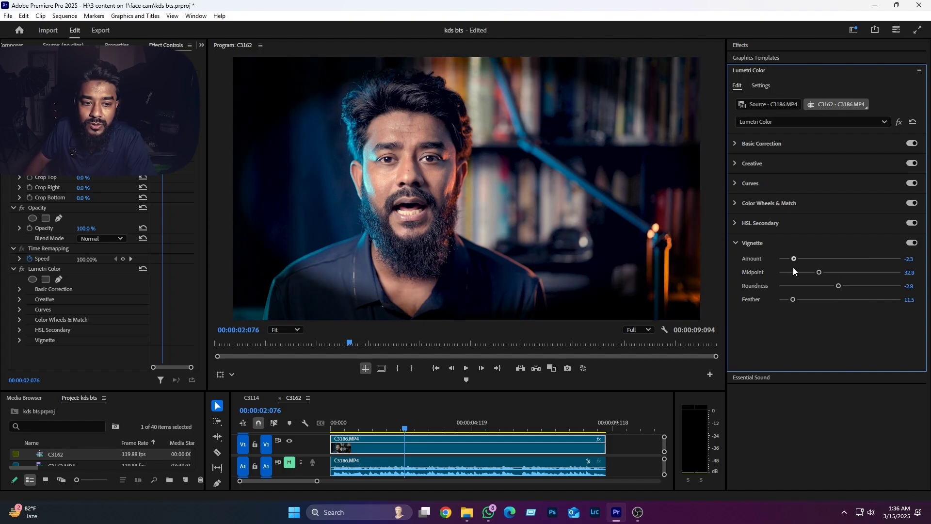
drag(819, 272, 836, 303)
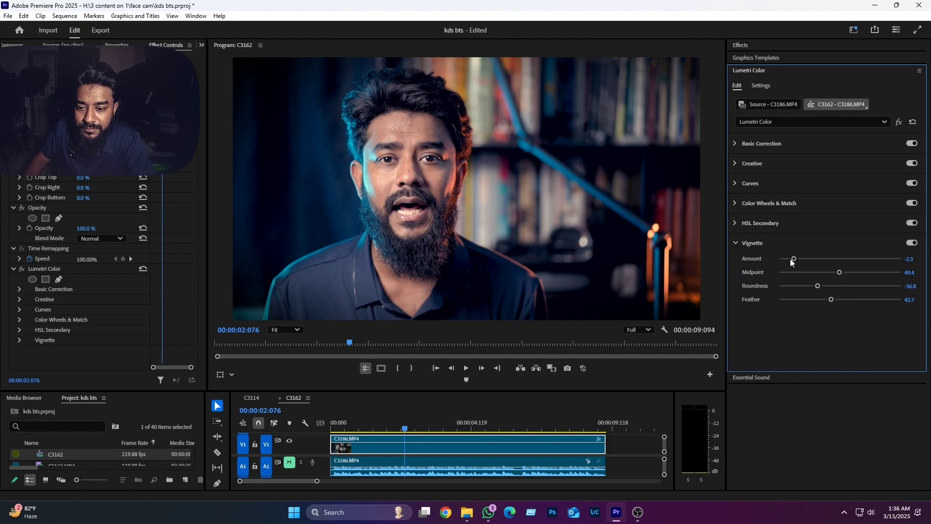
click(917, 244)
click(917, 246)
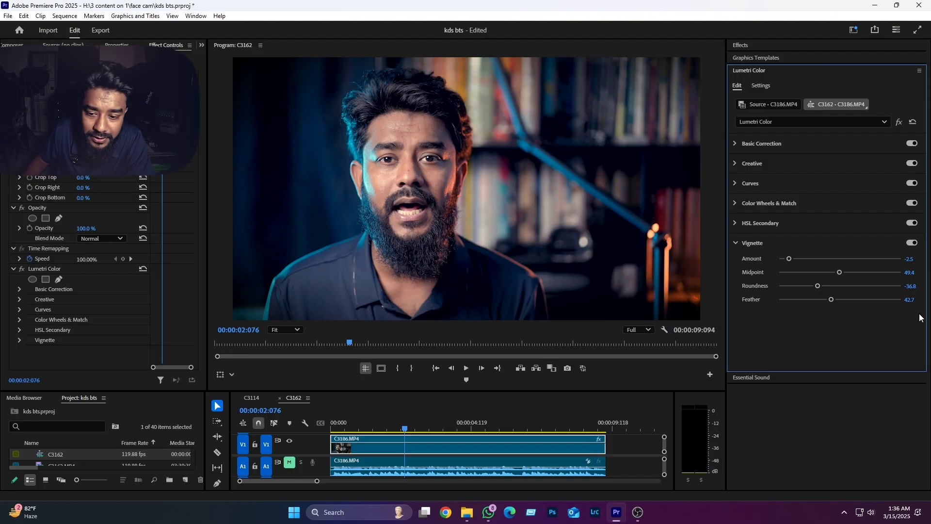
Step: Collapse the Lumetri Color panel and check that Effect Controls is enabled in the list of available panels
scroll(523, 214, down, 2)
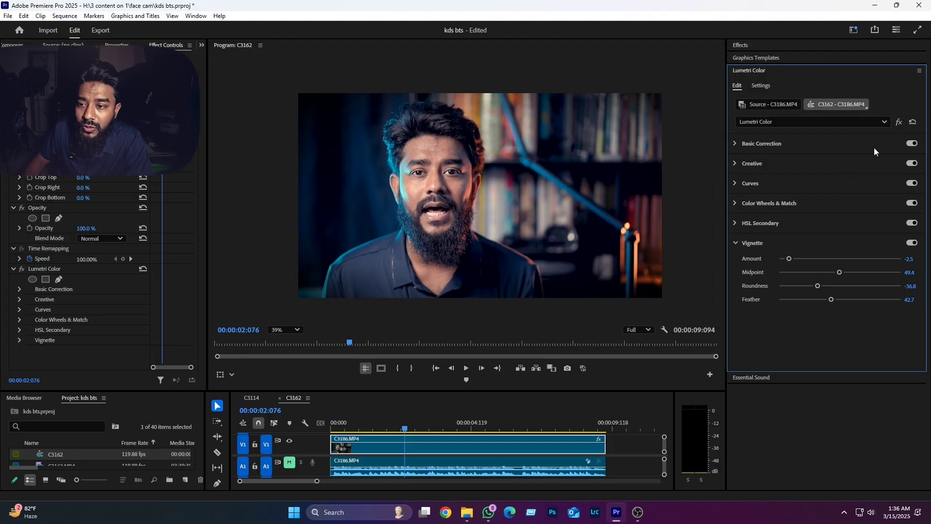
click(743, 72)
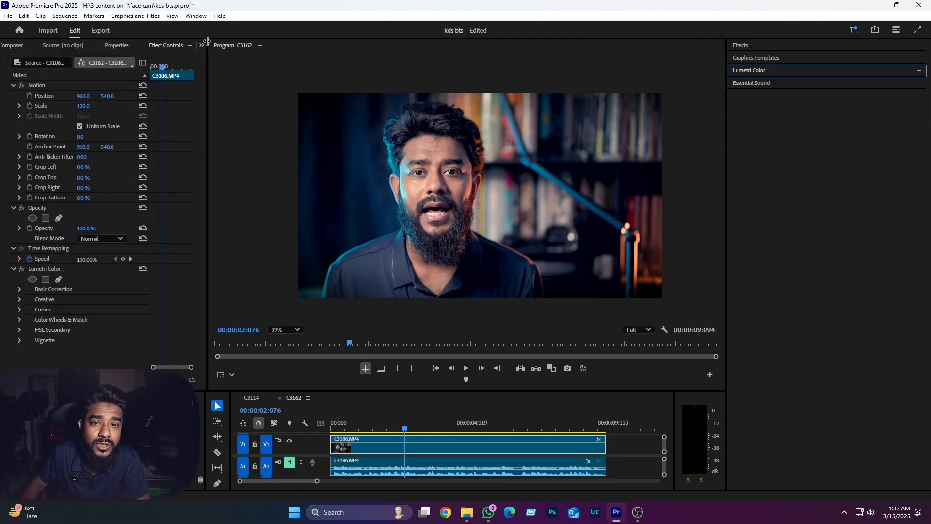
click(204, 17)
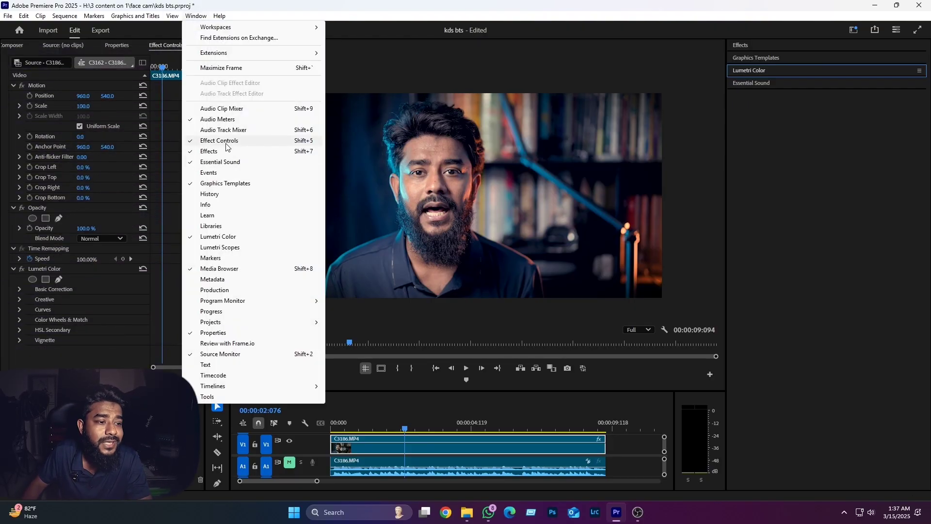
click(237, 3)
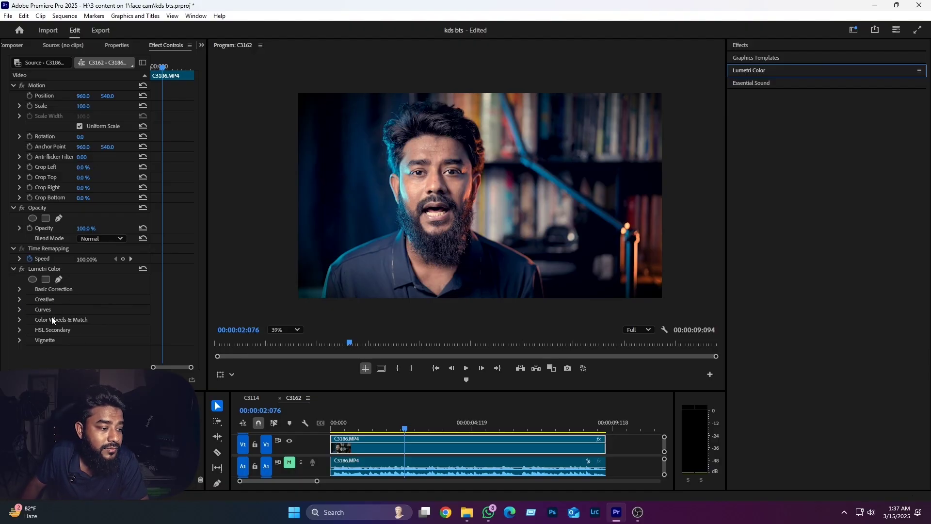
Step: Review the Basic Correction values of the Lumetri Color effect in Effect Controls and collapse the section again
click(21, 290)
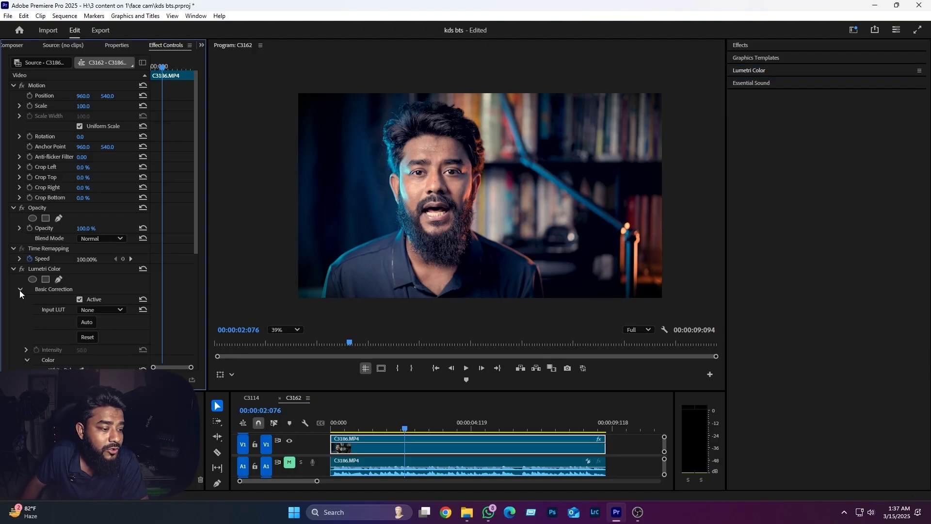
scroll(49, 321, down, 3)
scroll(81, 335, down, 3)
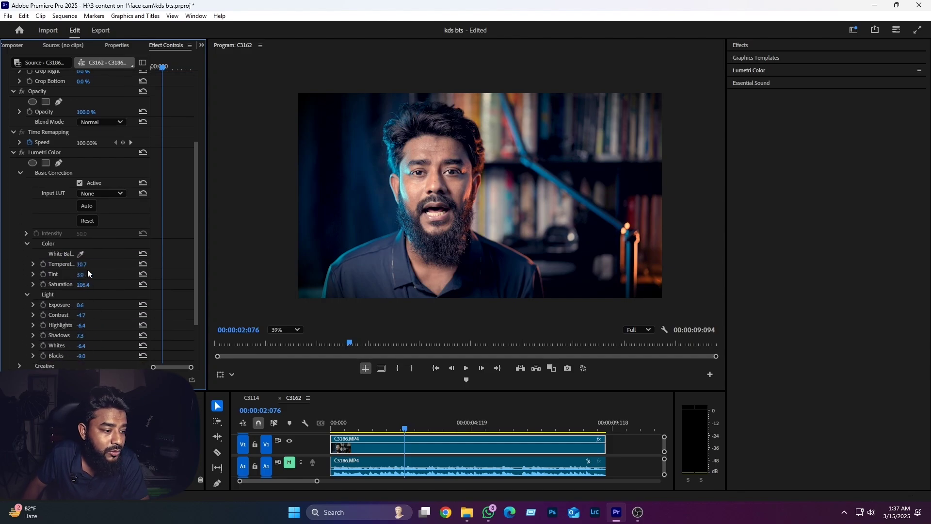
click(19, 173)
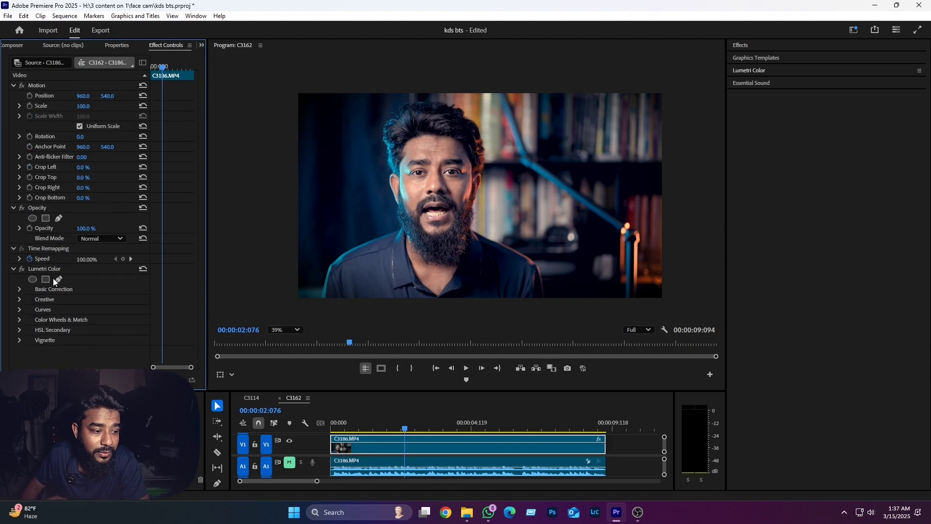
Step: Compare the clip with the whole Lumetri Color effect off and on, leaving it enabled, and return the playhead to the sequence start
click(21, 269)
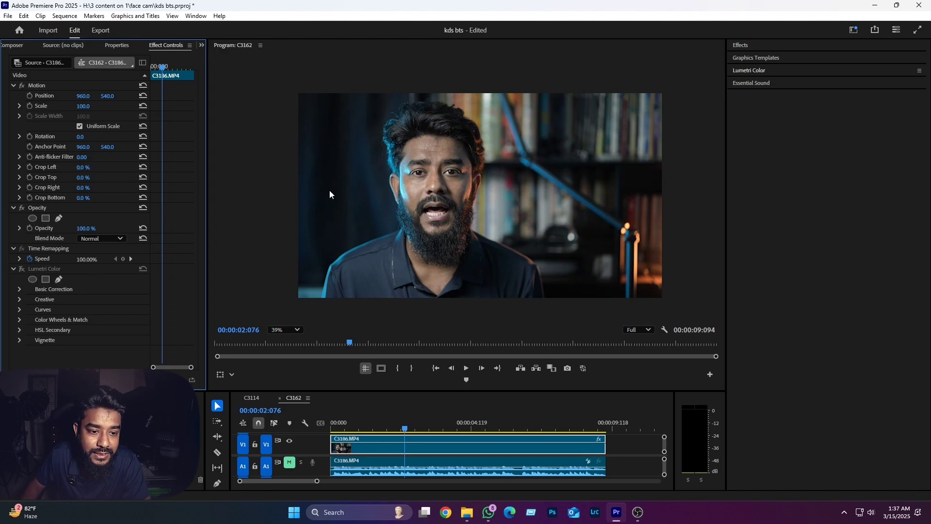
click(21, 270)
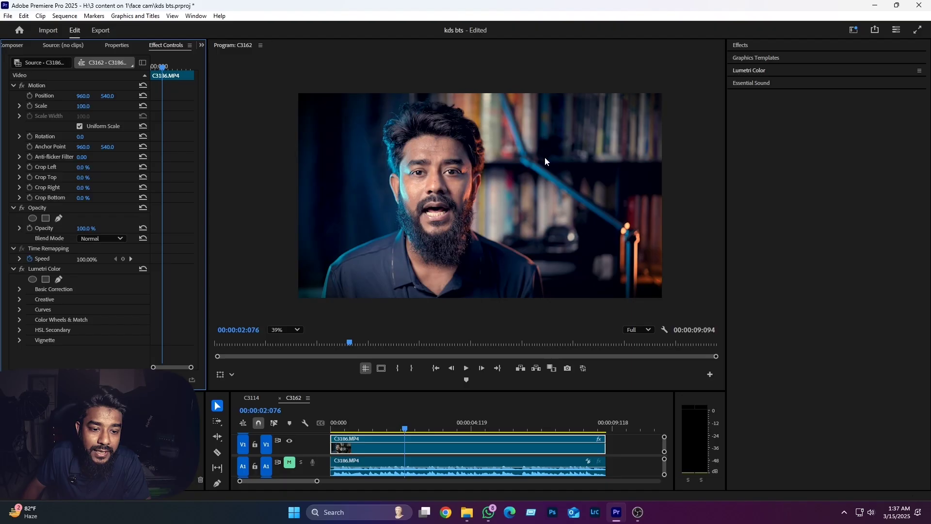
scroll(461, 207, up, 3)
click(327, 434)
key(Home)
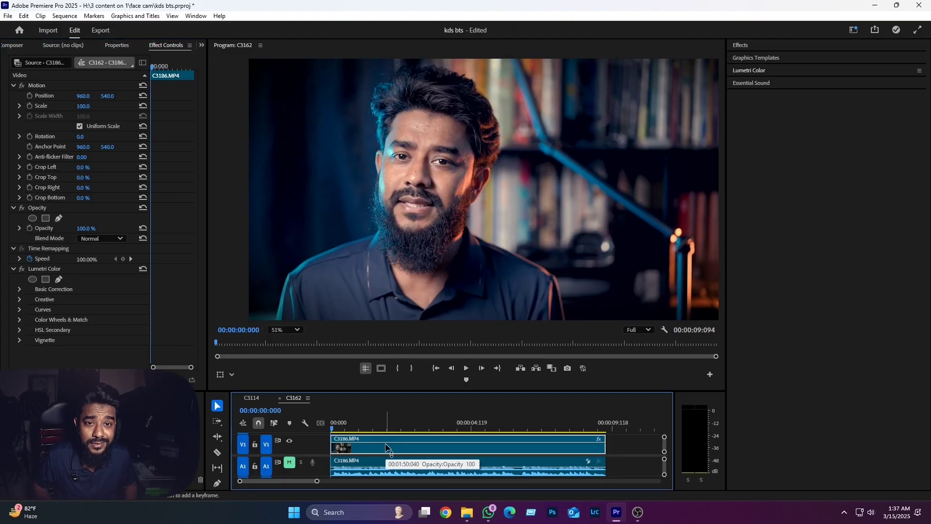